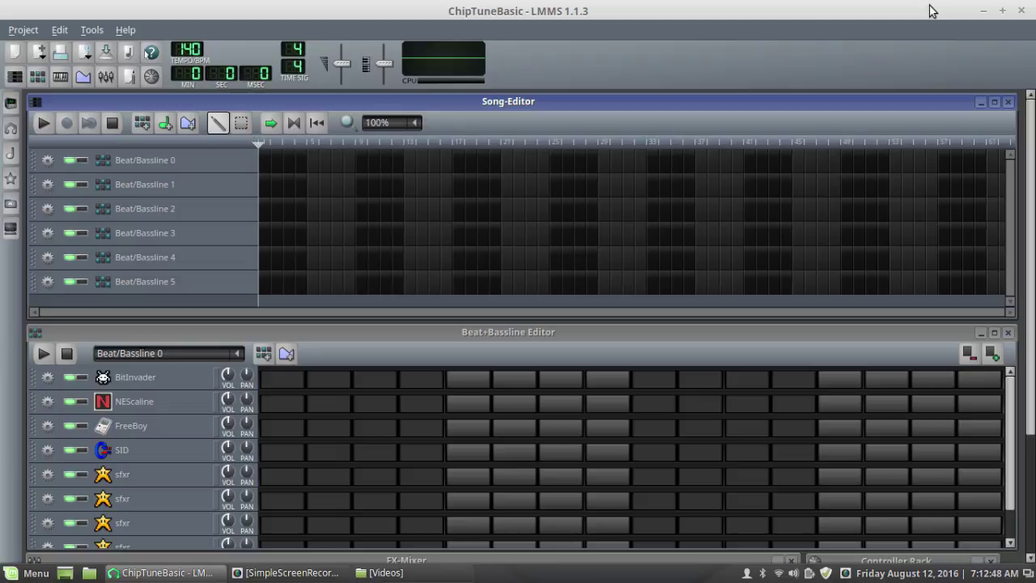
# Browse the instrument plugins list, then close it again
pyautogui.moveTo(1033, 311)
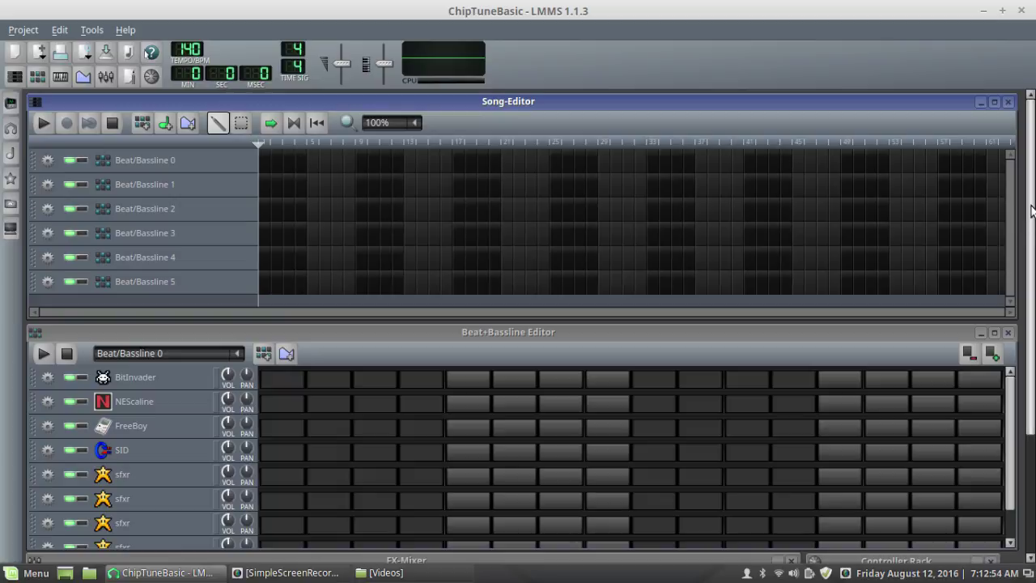
pyautogui.scroll(-3, 1032, 211)
pyautogui.scroll(3, 1034, 214)
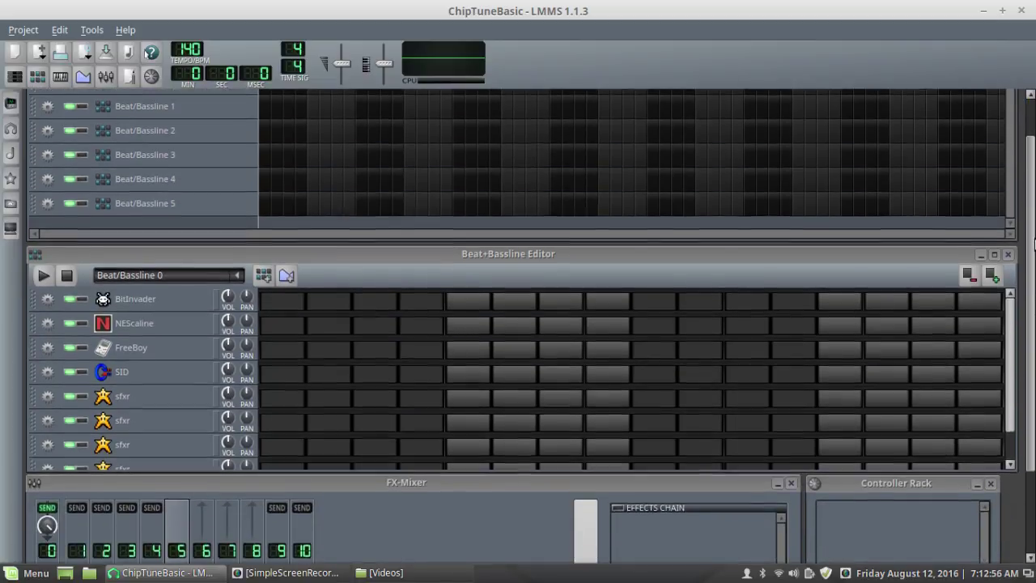
pyautogui.scroll(1, 1035, 217)
pyautogui.scroll(-3, 1034, 243)
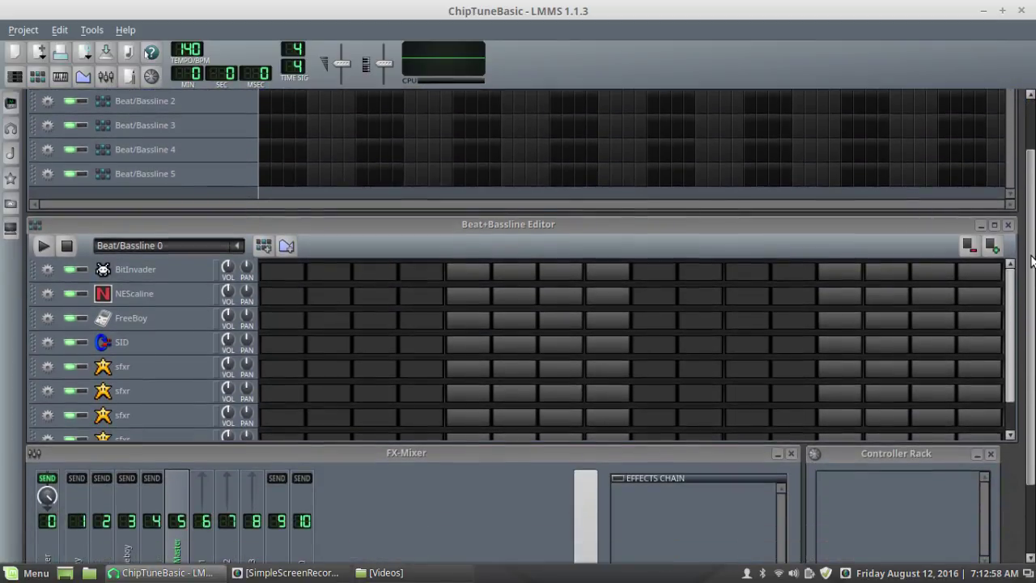
pyautogui.scroll(-2, 1033, 275)
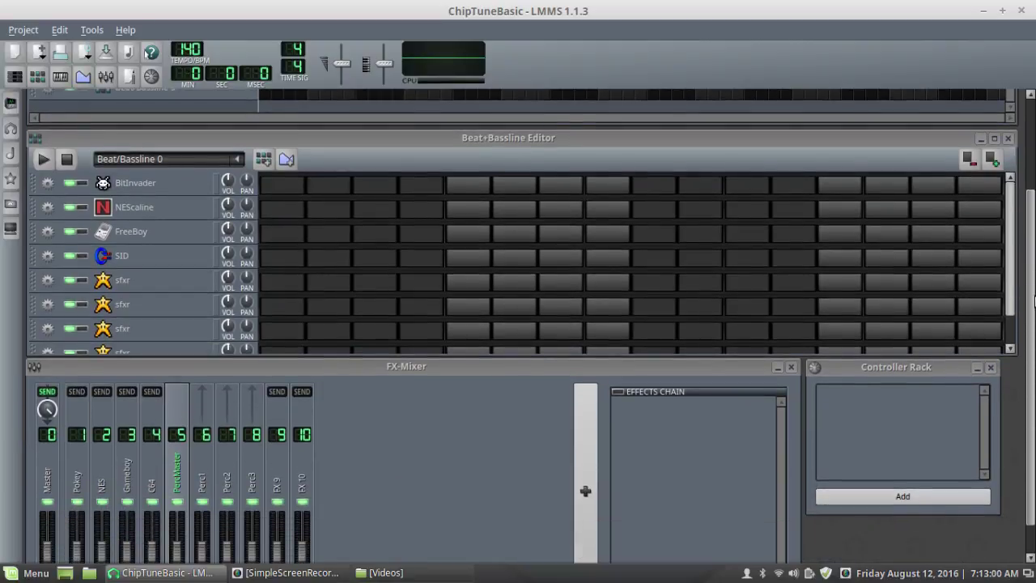
pyautogui.scroll(-1, 1034, 301)
pyautogui.scroll(2, 1033, 293)
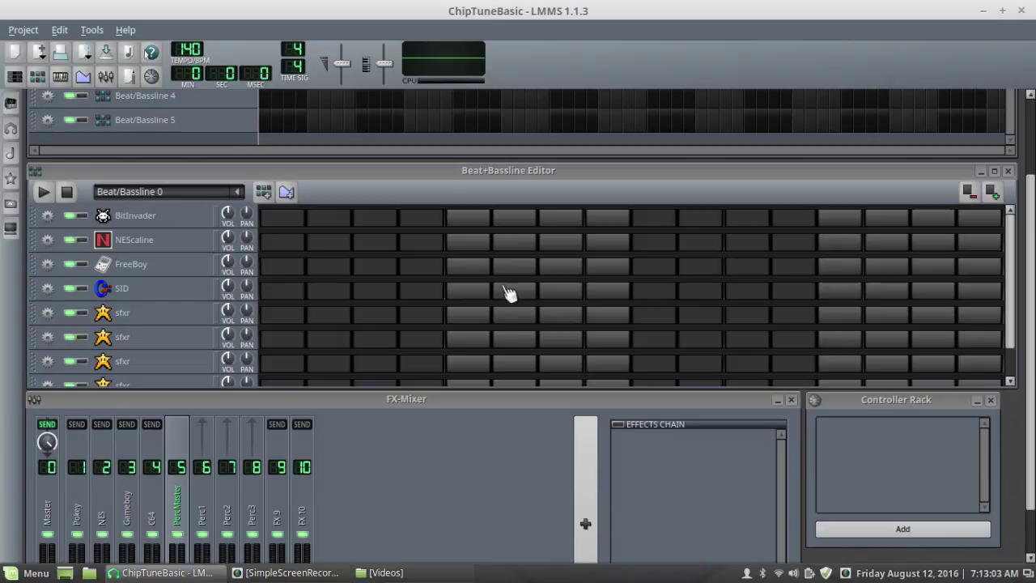
pyautogui.click(11, 103)
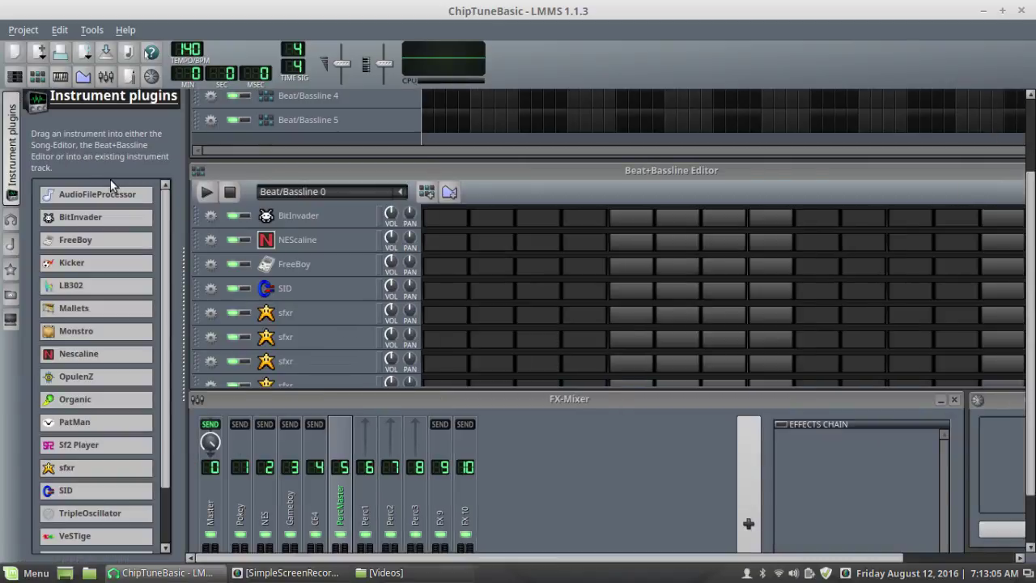
pyautogui.moveTo(168, 208); pyautogui.dragTo(166, 173)
pyautogui.click(11, 130)
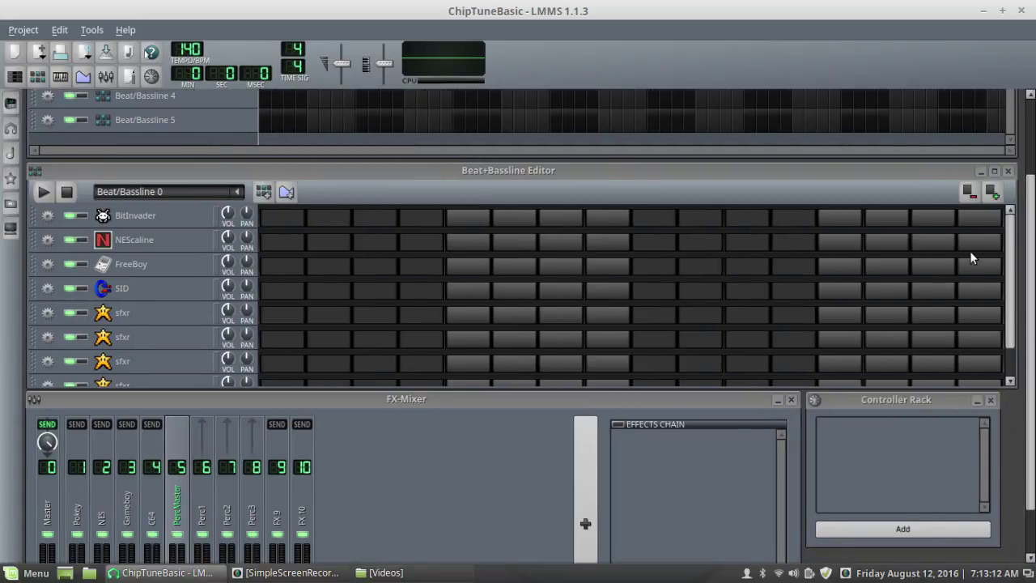
# Inspect the BitInvader instrument's settings, checking its sample length value, then close them
pyautogui.moveTo(1034, 251)
pyautogui.mouseDown()
pyautogui.moveTo(1032, 232)
pyautogui.moveTo(1030, 293)
pyautogui.moveTo(1028, 270)
pyautogui.mouseUp()
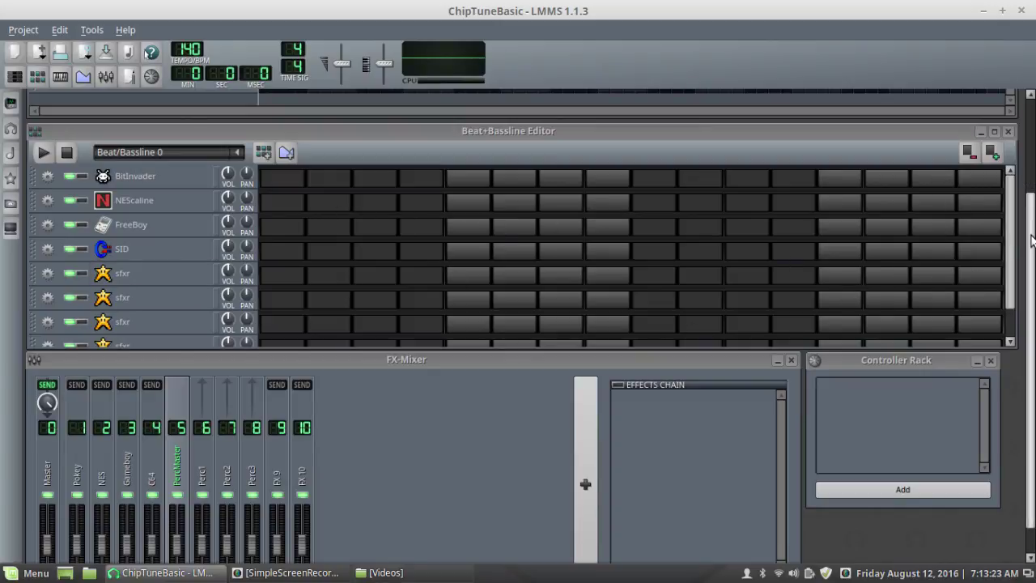
pyautogui.moveTo(1030, 234)
pyautogui.mouseDown()
pyautogui.moveTo(1033, 204)
pyautogui.moveTo(1034, 245)
pyautogui.moveTo(1032, 231)
pyautogui.mouseUp()
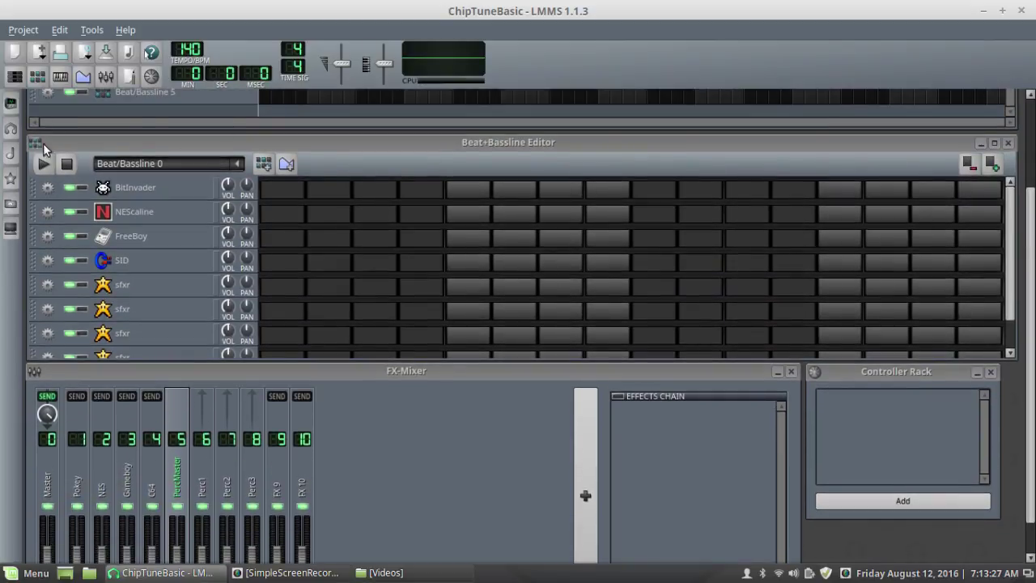
pyautogui.click(149, 188)
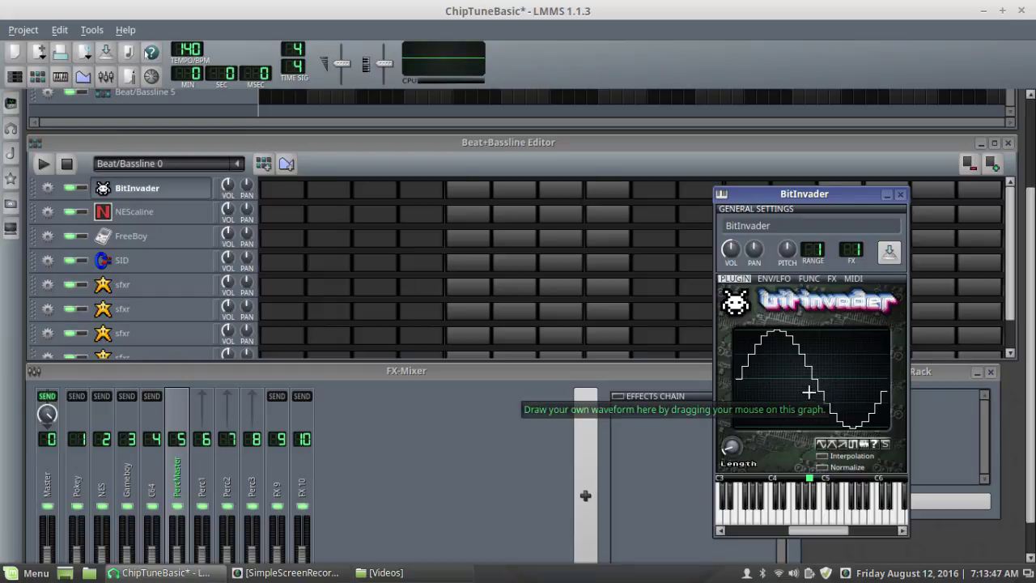
pyautogui.click(732, 451)
pyautogui.click(732, 450)
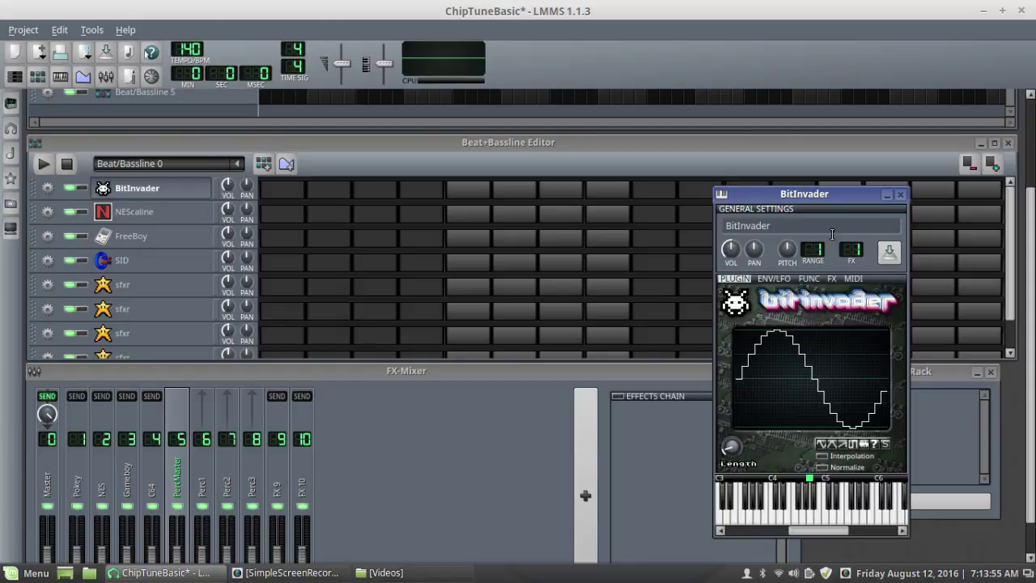
pyautogui.click(901, 195)
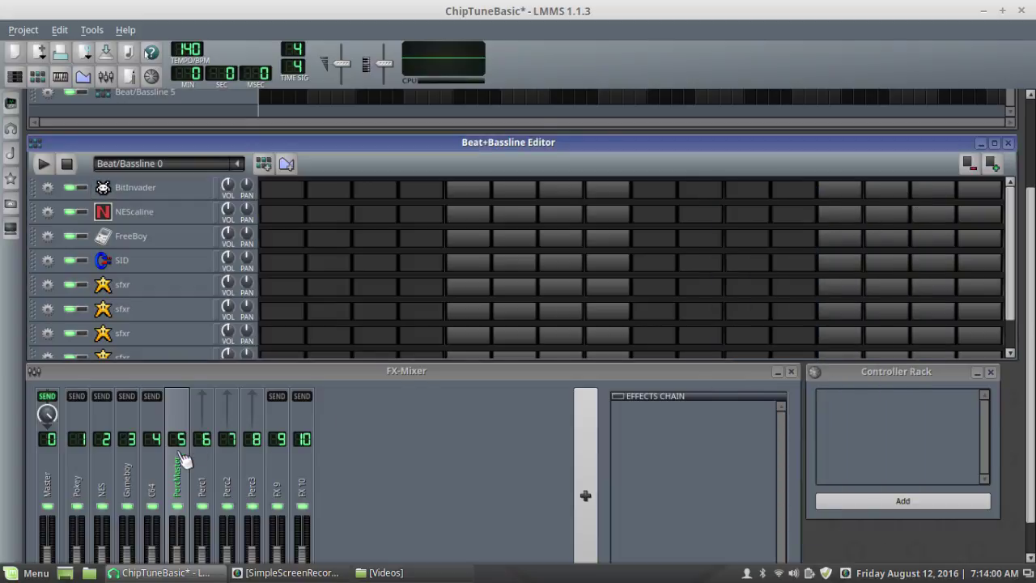
# Select the Pokey mixer channel and inspect its Decimator effect's controls
pyautogui.click(81, 463)
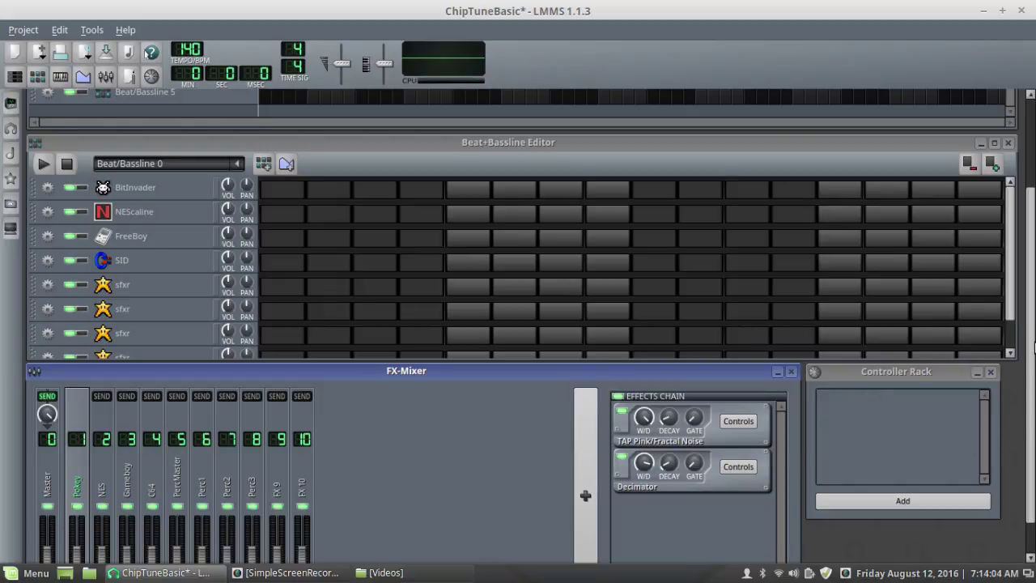
pyautogui.scroll(-2, 1032, 347)
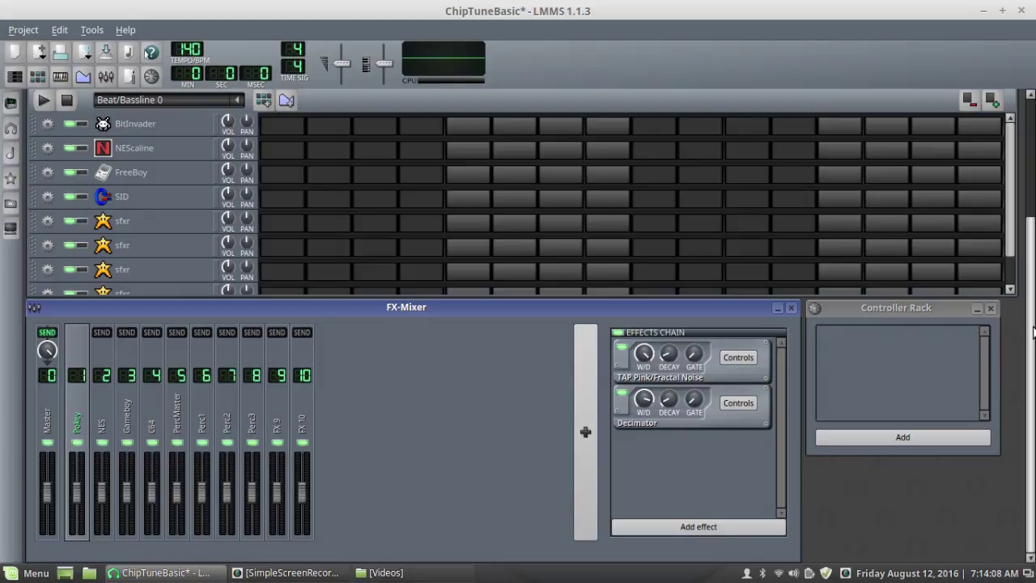
pyautogui.scroll(2, 1032, 354)
pyautogui.scroll(-2, 1032, 354)
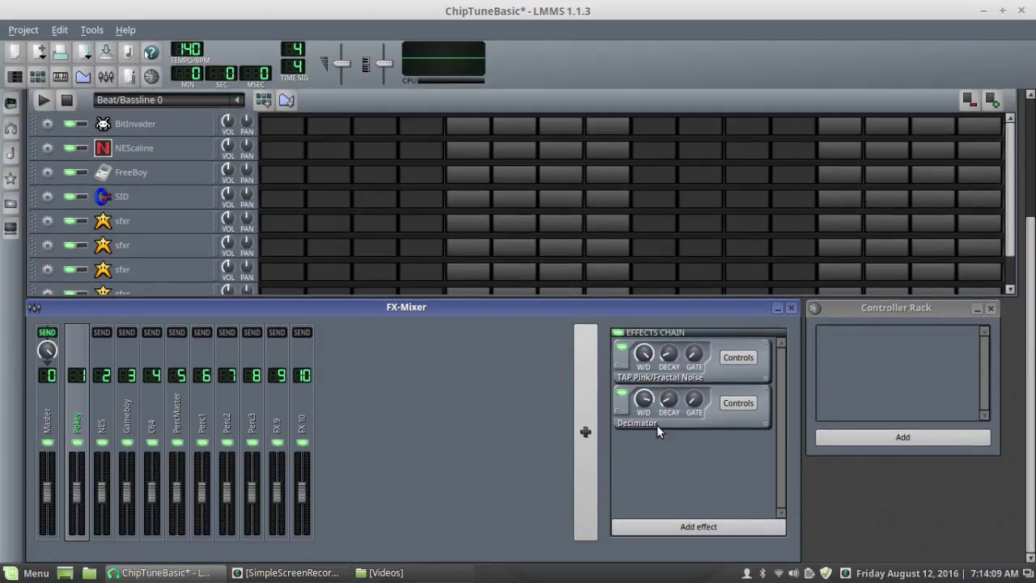
pyautogui.click(736, 404)
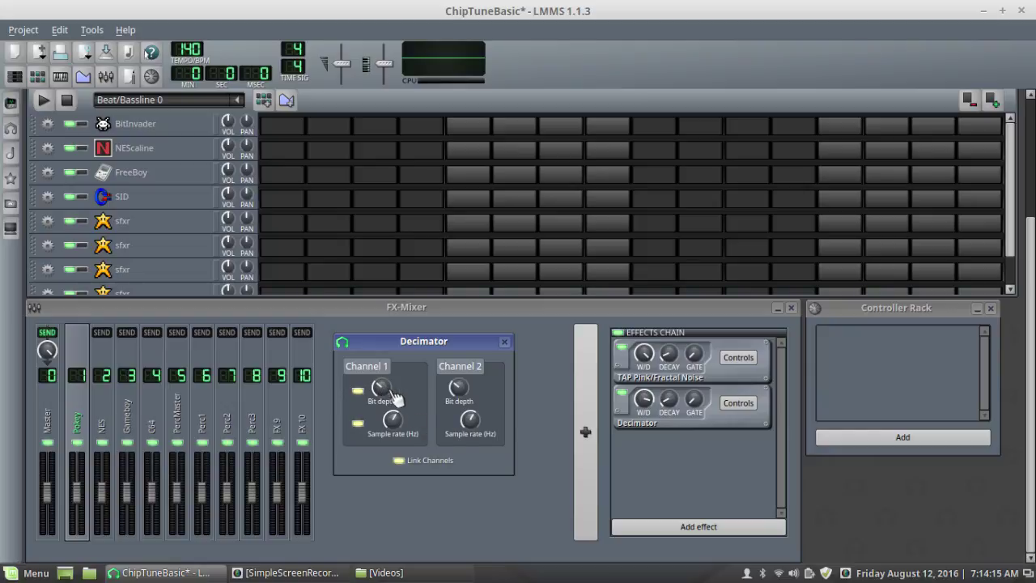
pyautogui.click(505, 346)
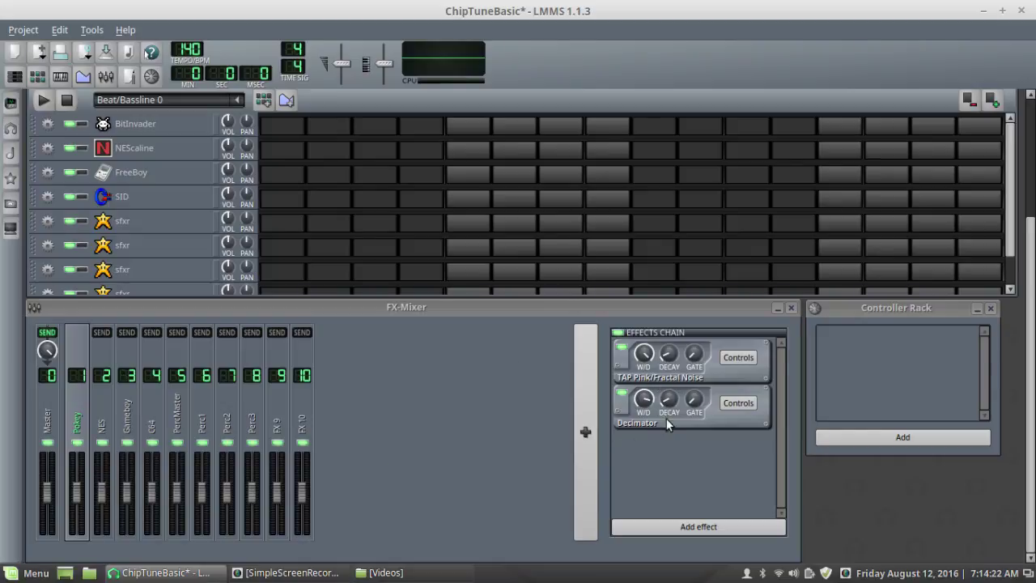
pyautogui.scroll(4, 1033, 381)
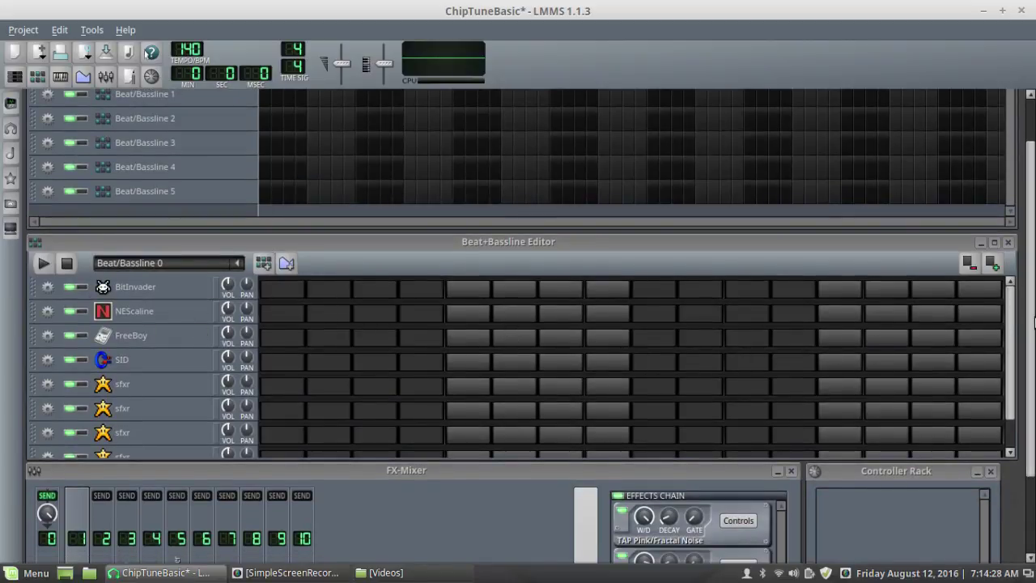
pyautogui.scroll(-3, 1034, 324)
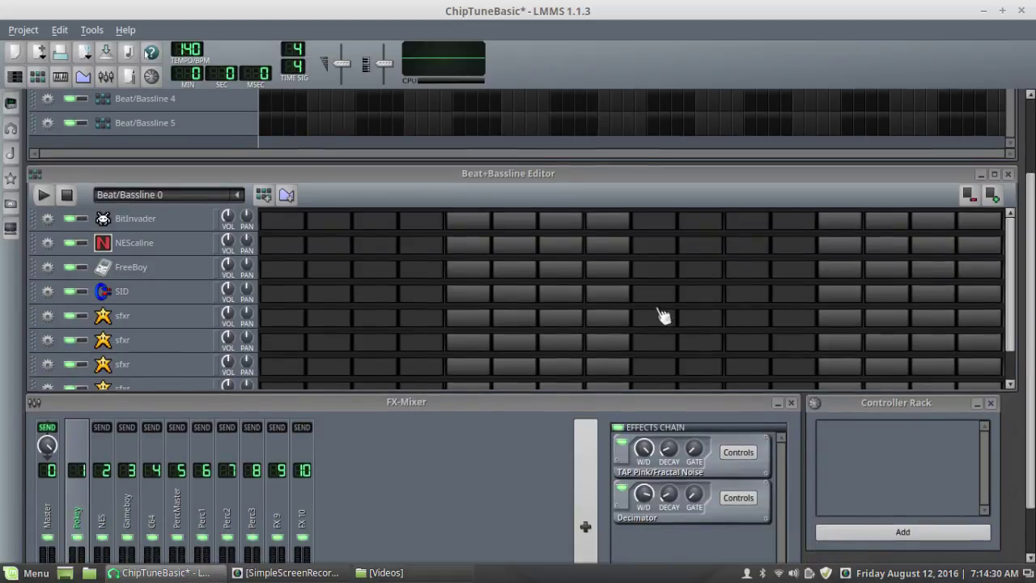
pyautogui.click(144, 246)
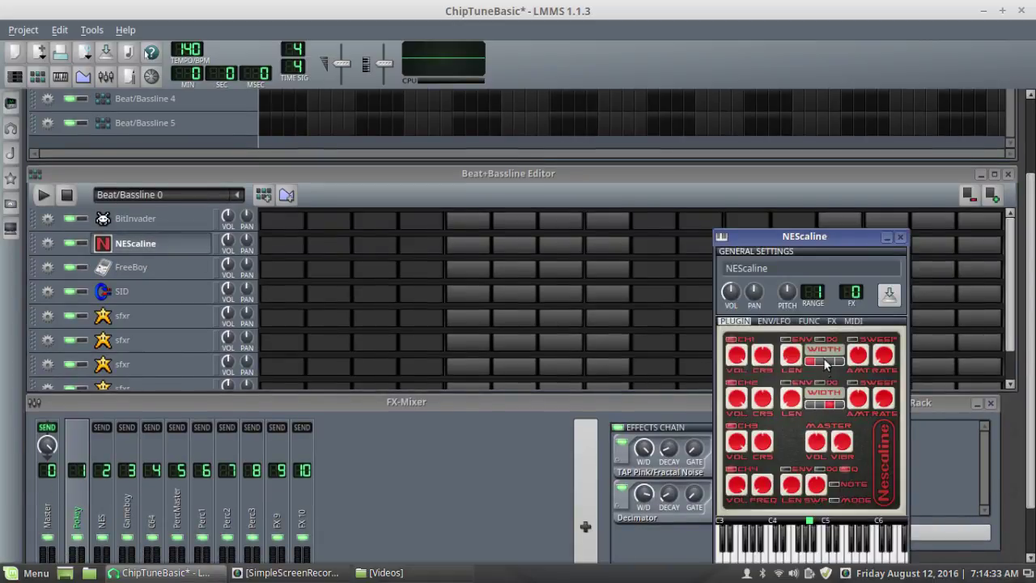
pyautogui.click(900, 238)
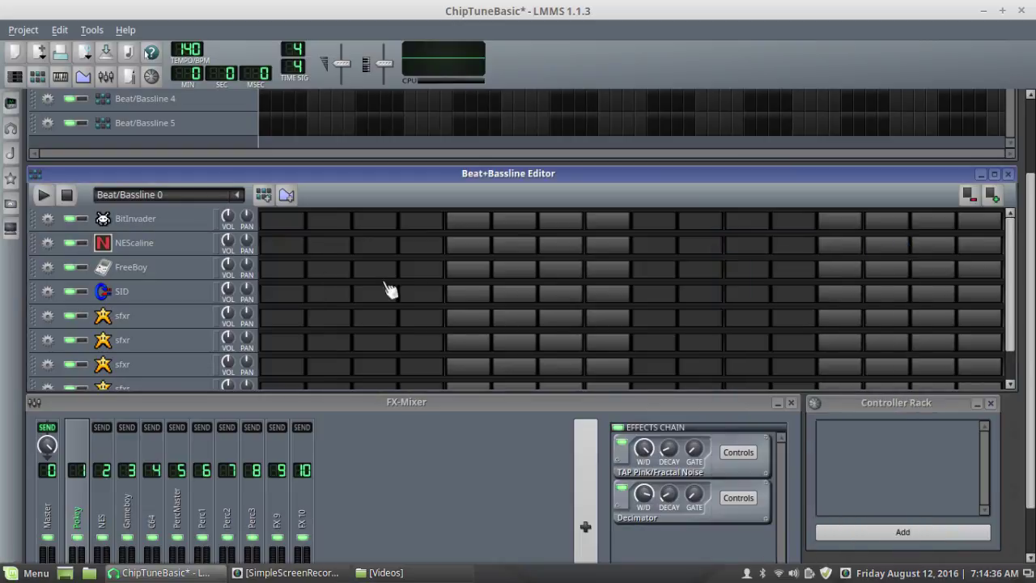
pyautogui.click(152, 274)
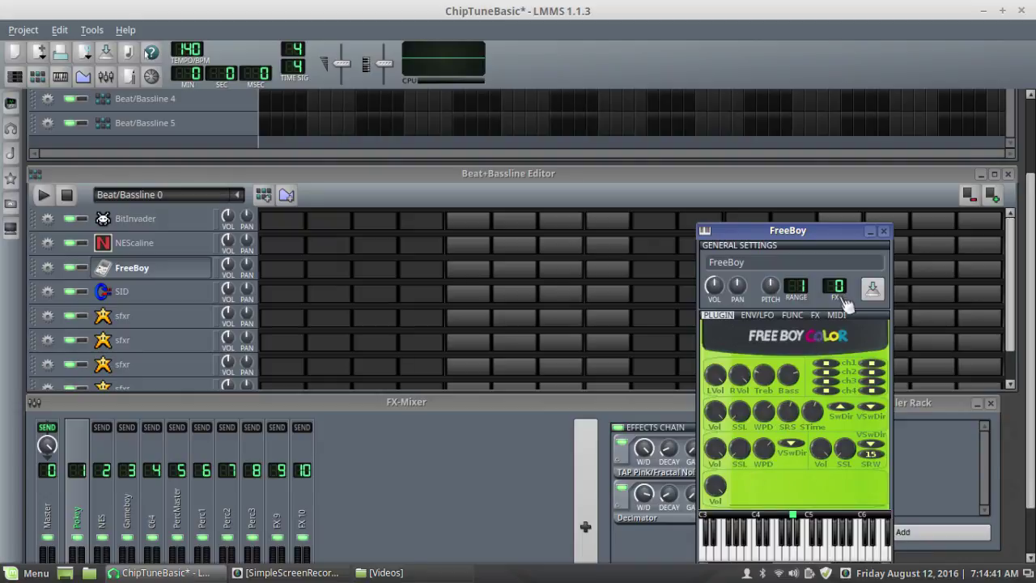
pyautogui.click(885, 231)
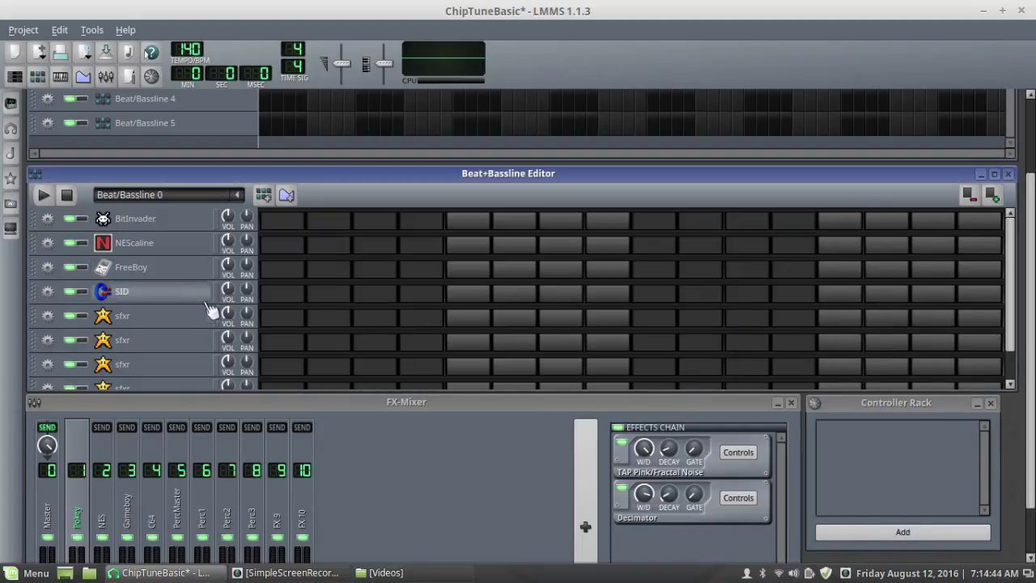
pyautogui.click(166, 298)
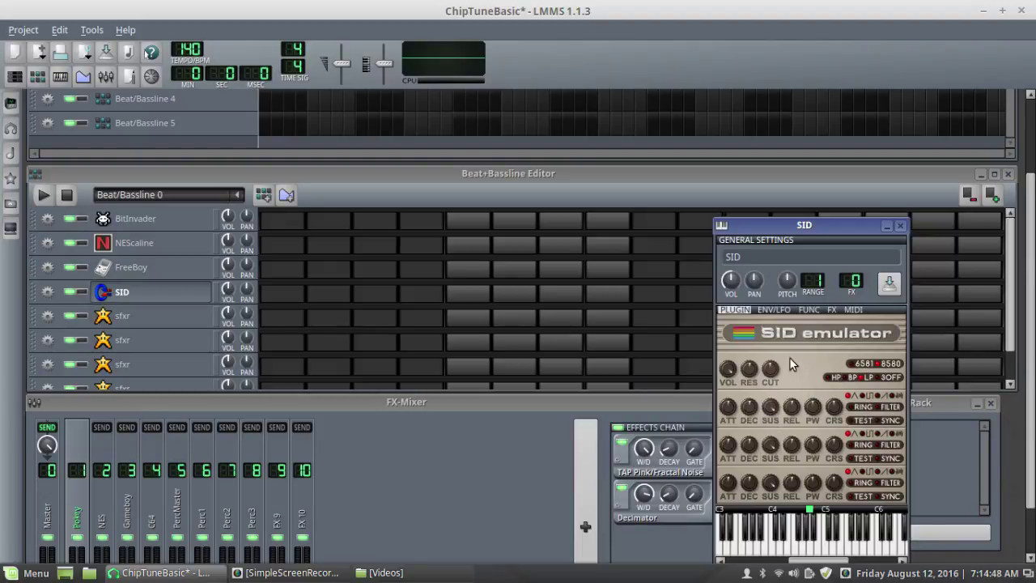
pyautogui.click(900, 226)
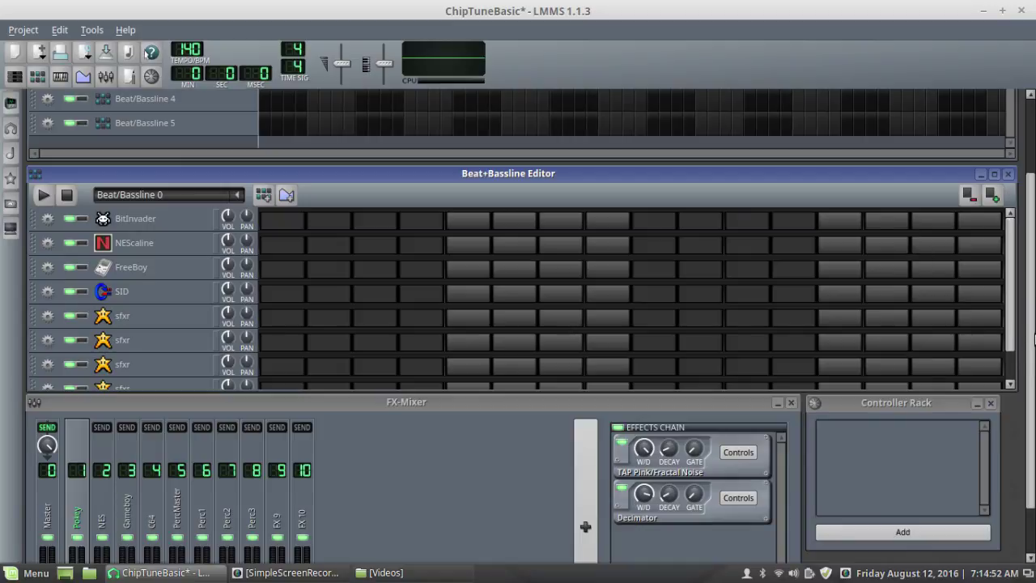
# Reposition the workspace so Beat/Bassline 0's five empty sfxr rows appear above the FX-Mixer
pyautogui.scroll(-1, 1032, 361)
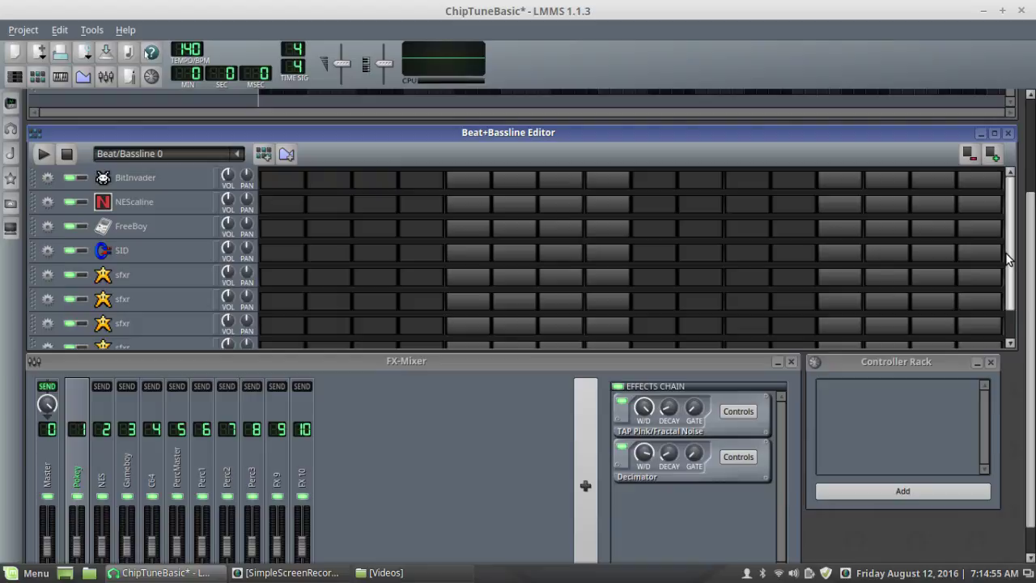
pyautogui.scroll(-2, 1010, 267)
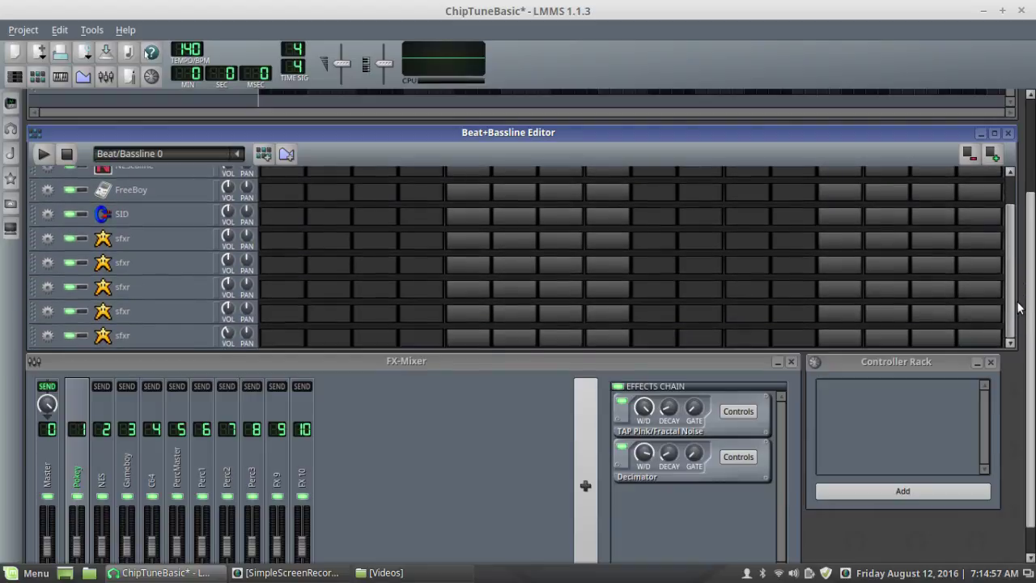
pyautogui.scroll(2, 1005, 267)
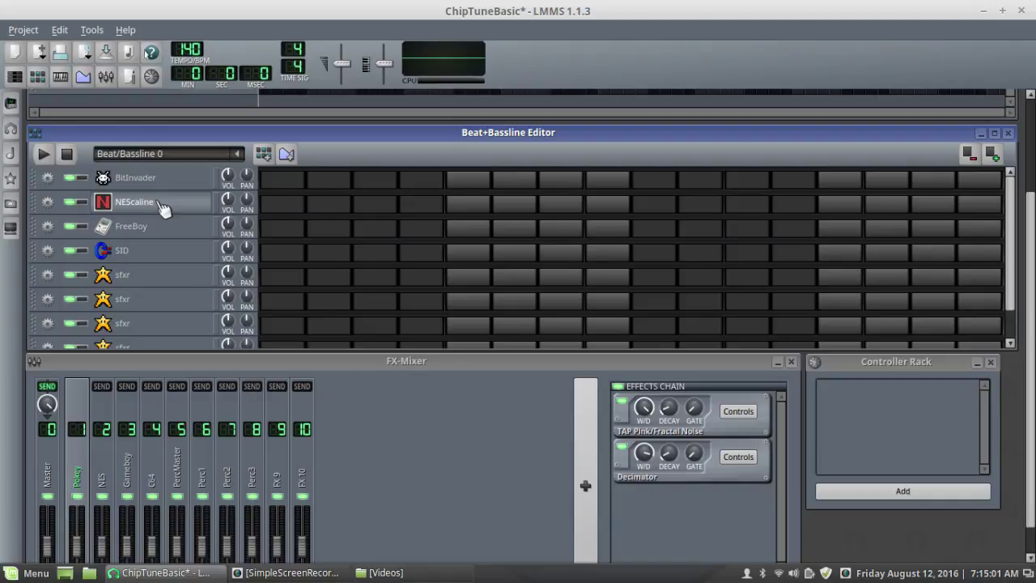
pyautogui.scroll(-1, 1033, 323)
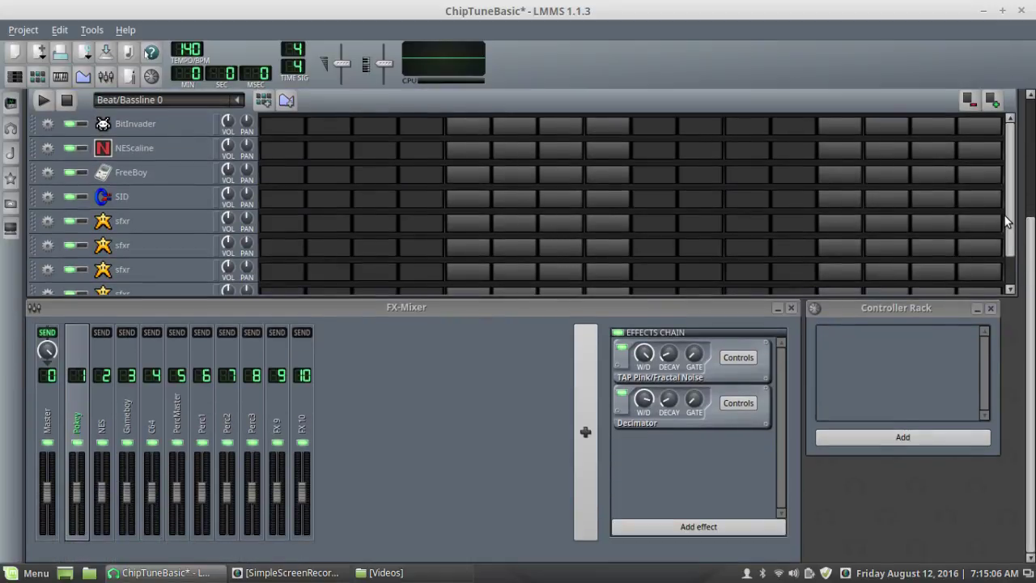
pyautogui.moveTo(1010, 217); pyautogui.dragTo(717, 265)
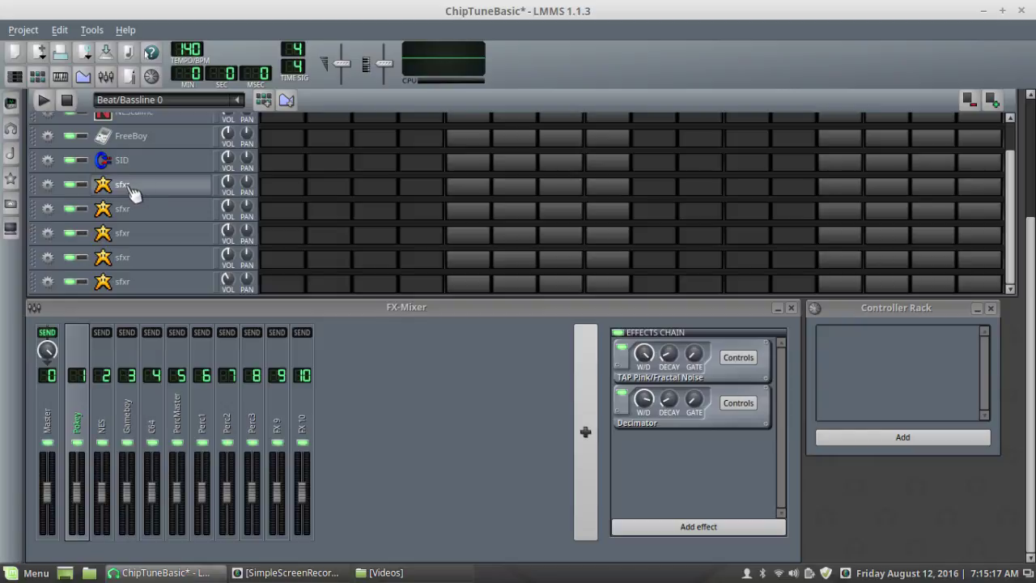
pyautogui.moveTo(1034, 359); pyautogui.dragTo(1034, 320)
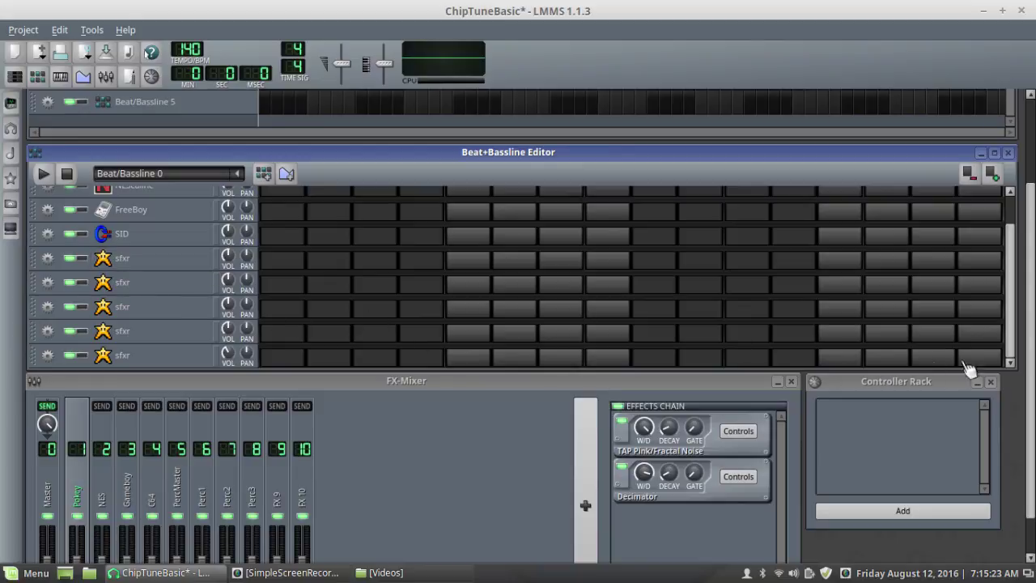
pyautogui.moveTo(1032, 360); pyautogui.dragTo(1032, 389)
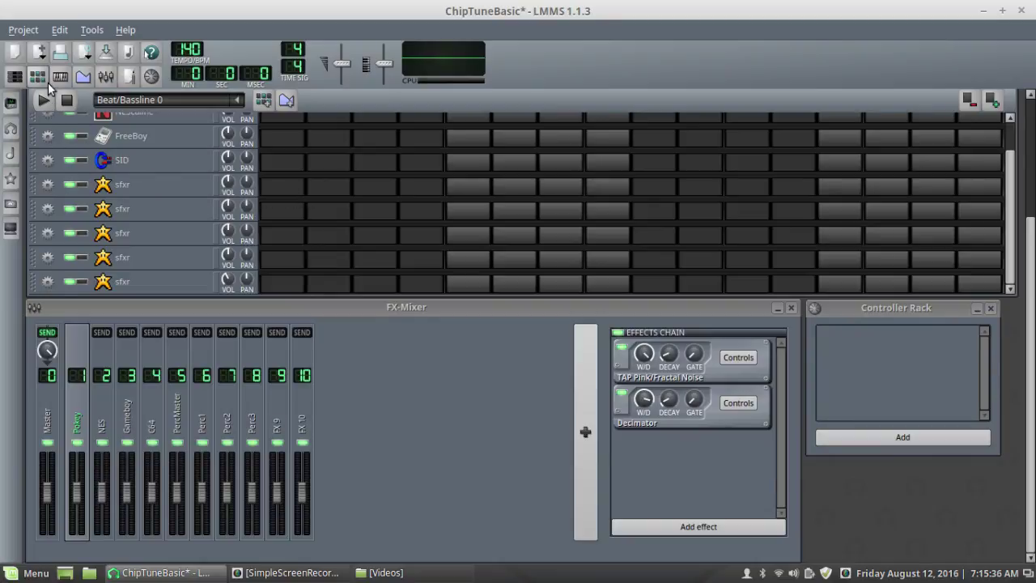
# Program sfxr row 1 on steps 5 and 9, row 2 on steps 1, 5, 9, 13
pyautogui.click(292, 186)
pyautogui.click(474, 189)
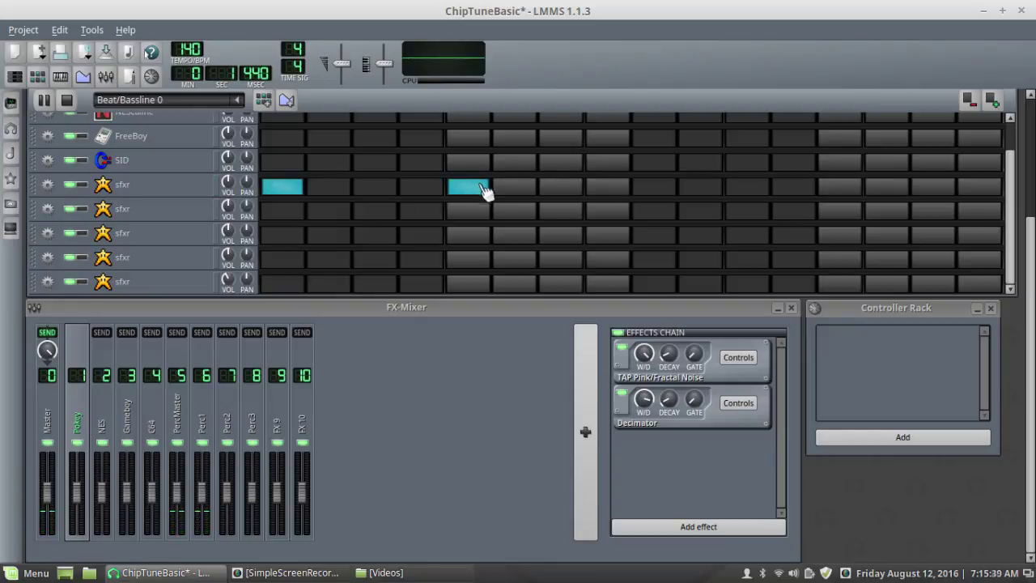
pyautogui.click(660, 188)
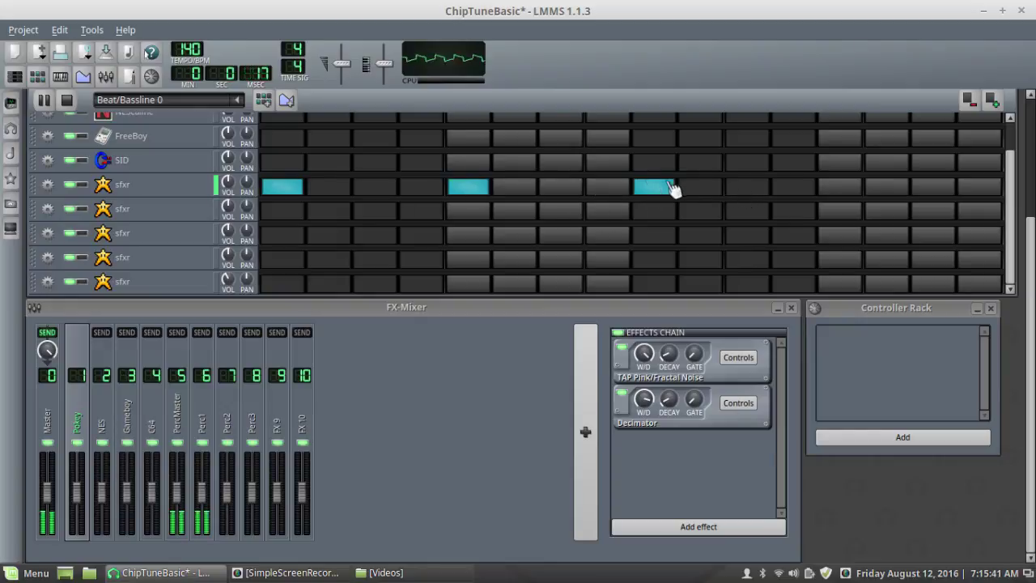
pyautogui.click(280, 211)
pyautogui.click(298, 188)
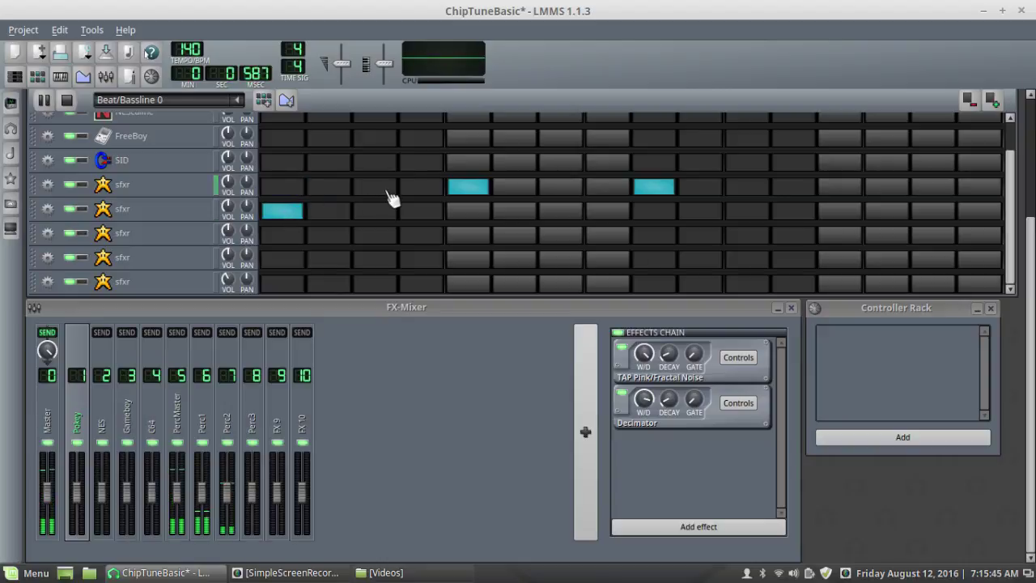
pyautogui.click(467, 214)
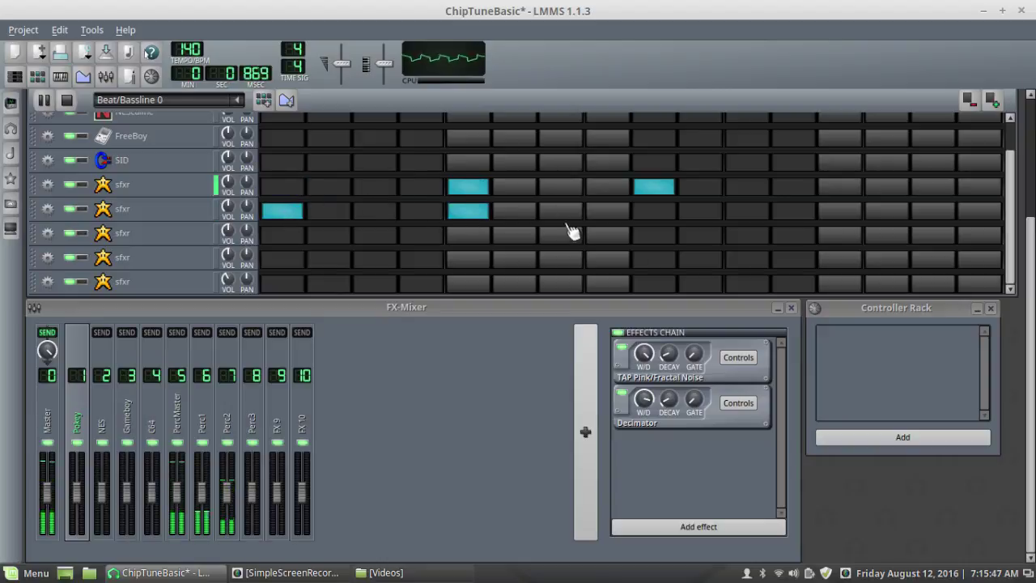
pyautogui.click(652, 213)
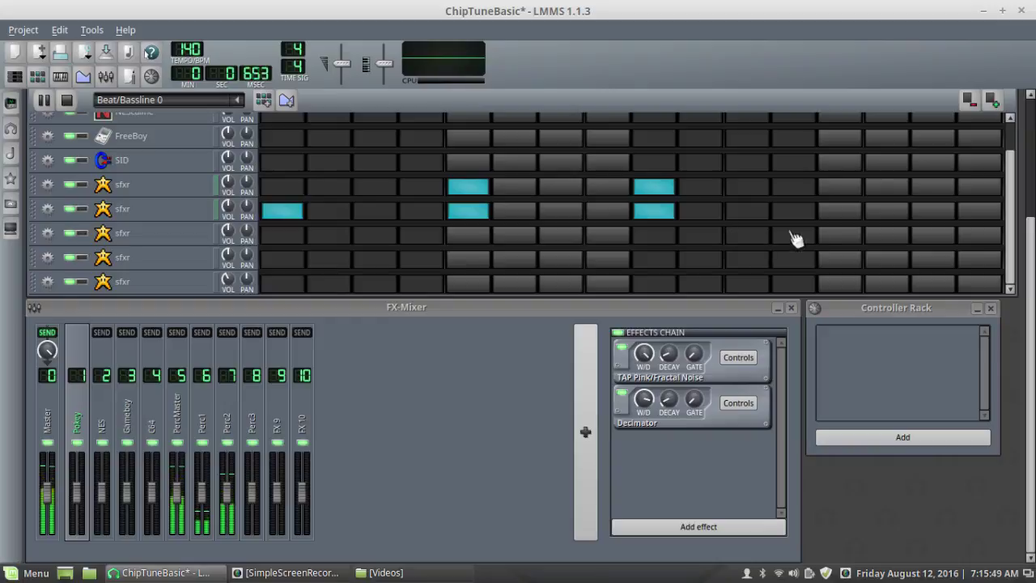
pyautogui.click(841, 214)
# Program the third sfxr row on steps 3, 7, 11, 14 and 15
pyautogui.click(380, 237)
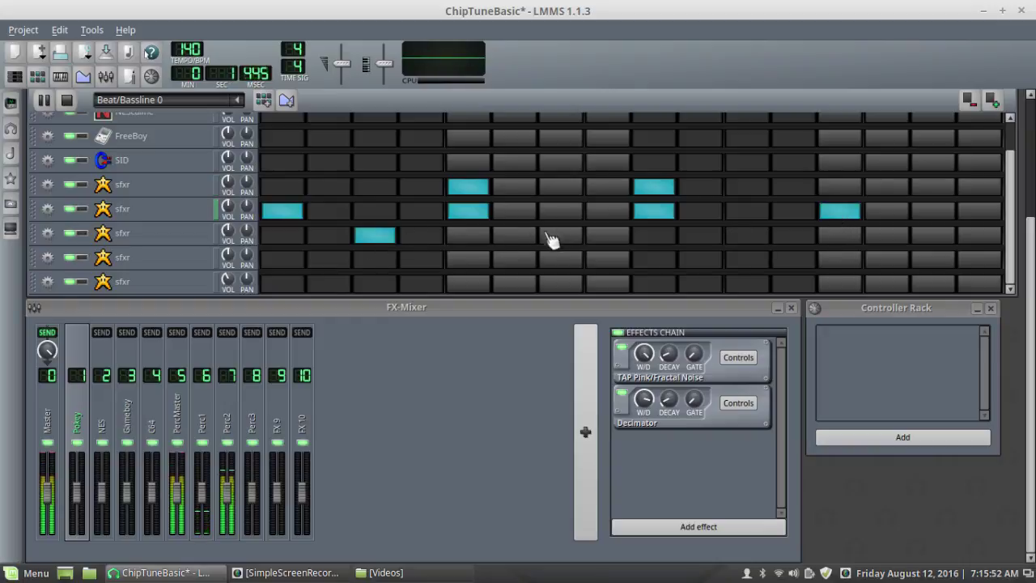
pyautogui.click(561, 237)
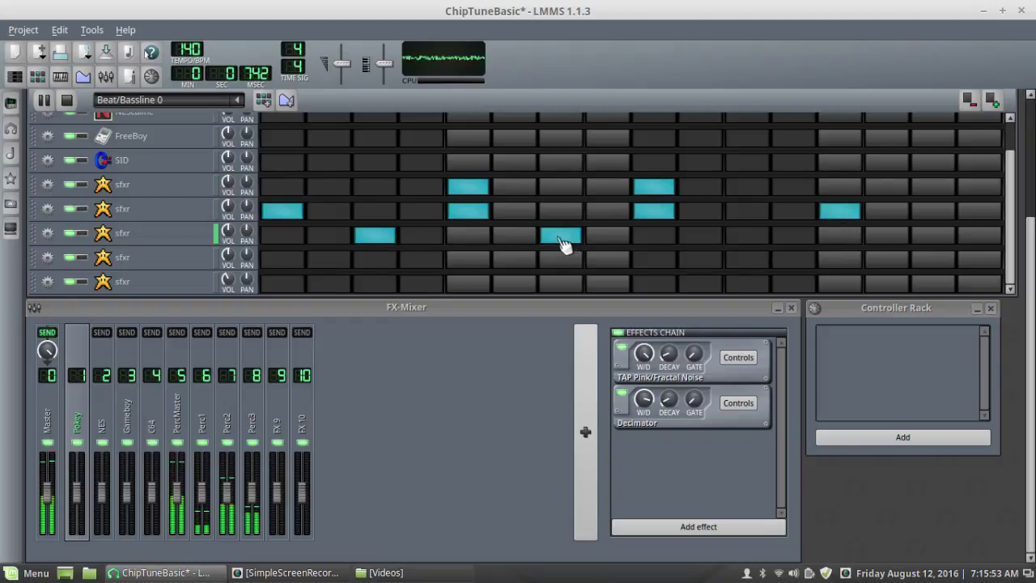
pyautogui.click(742, 238)
pyautogui.click(888, 237)
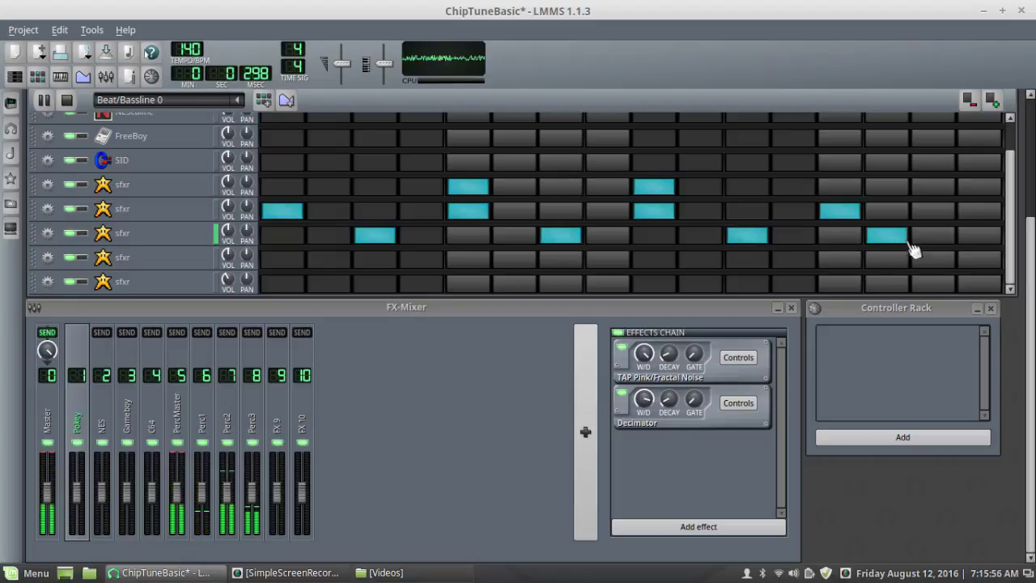
pyautogui.click(930, 238)
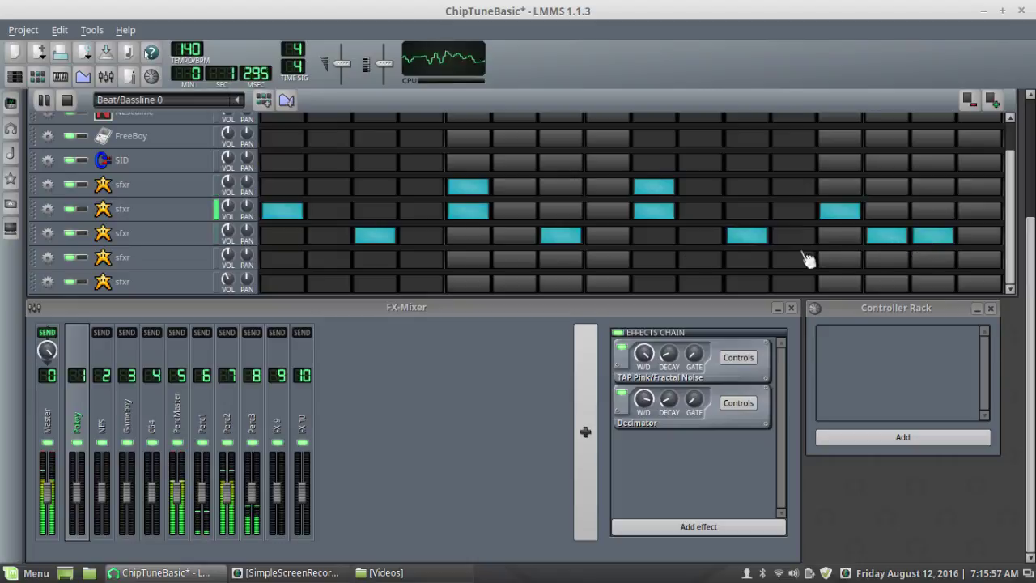
# Program sfxr row 4 on steps 5, 9, 13 and row 5 on 4, 11, 12, 13
pyautogui.click(283, 259)
pyautogui.click(283, 259)
pyautogui.click(466, 259)
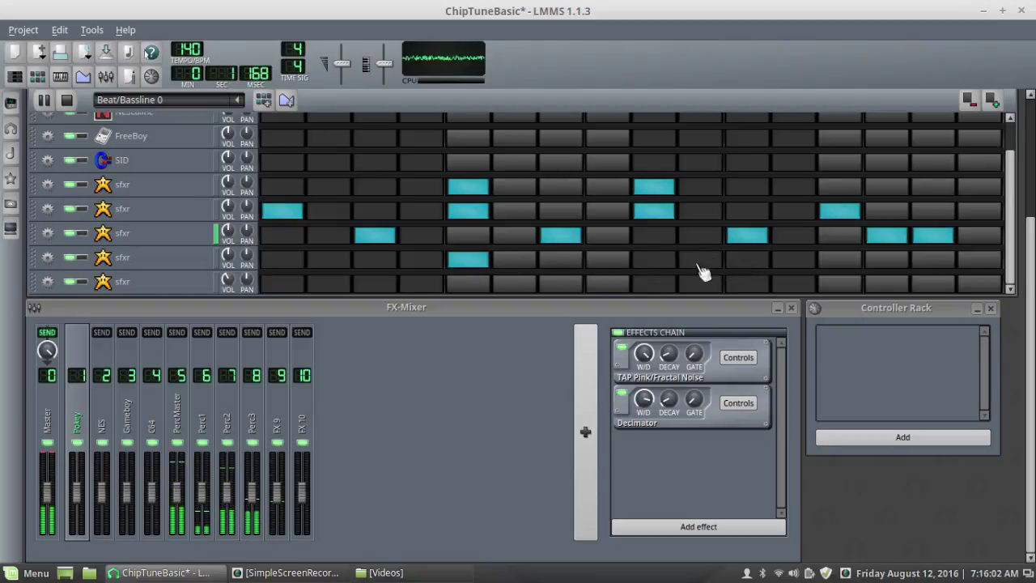
pyautogui.click(656, 264)
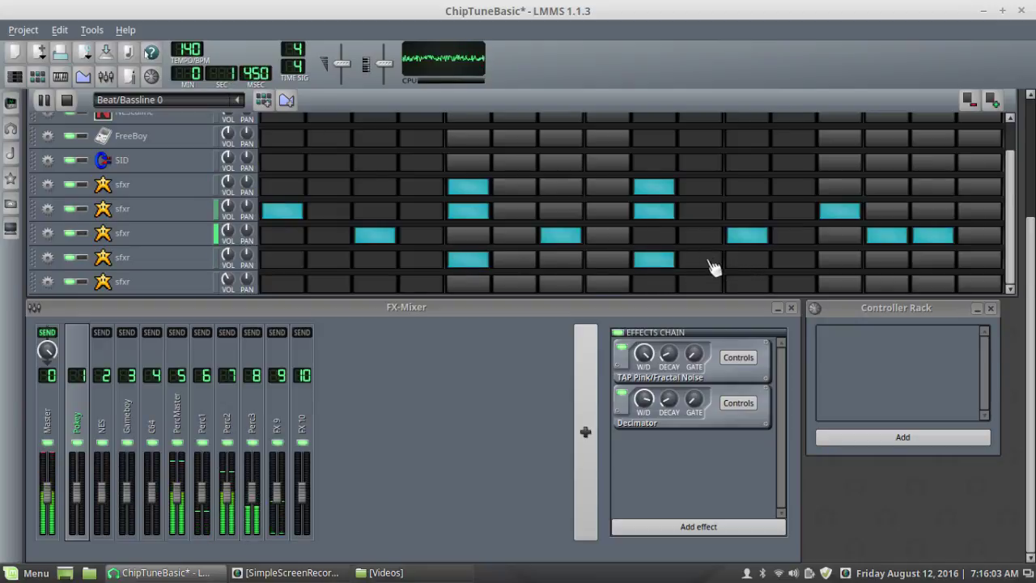
pyautogui.click(843, 263)
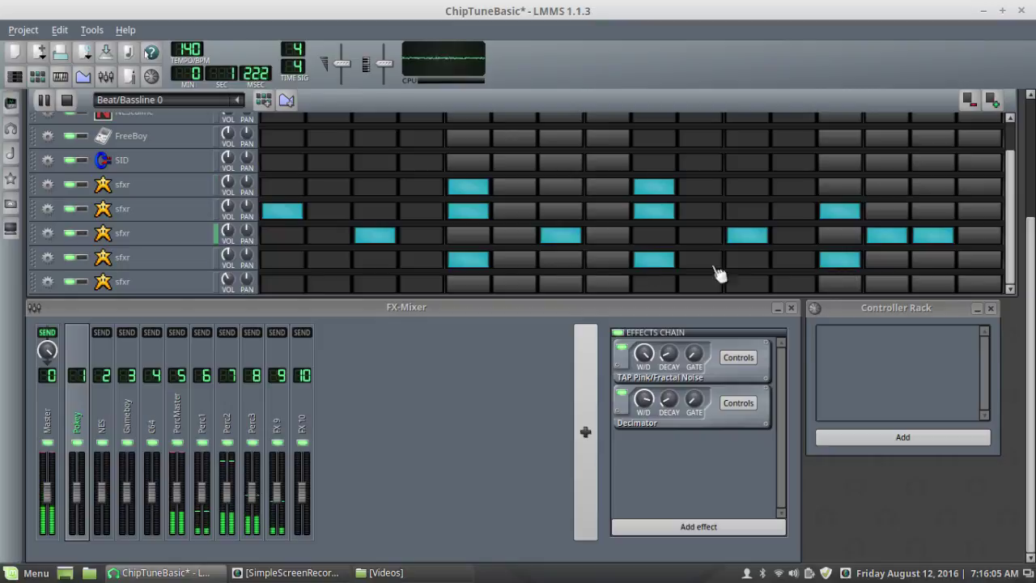
pyautogui.click(425, 285)
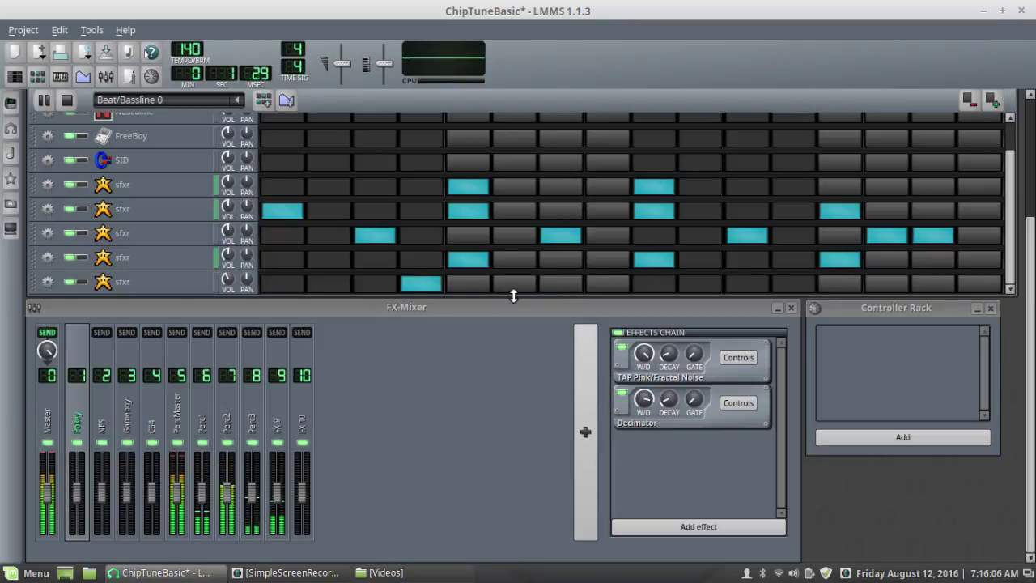
pyautogui.click(745, 285)
pyautogui.click(803, 285)
pyautogui.click(840, 285)
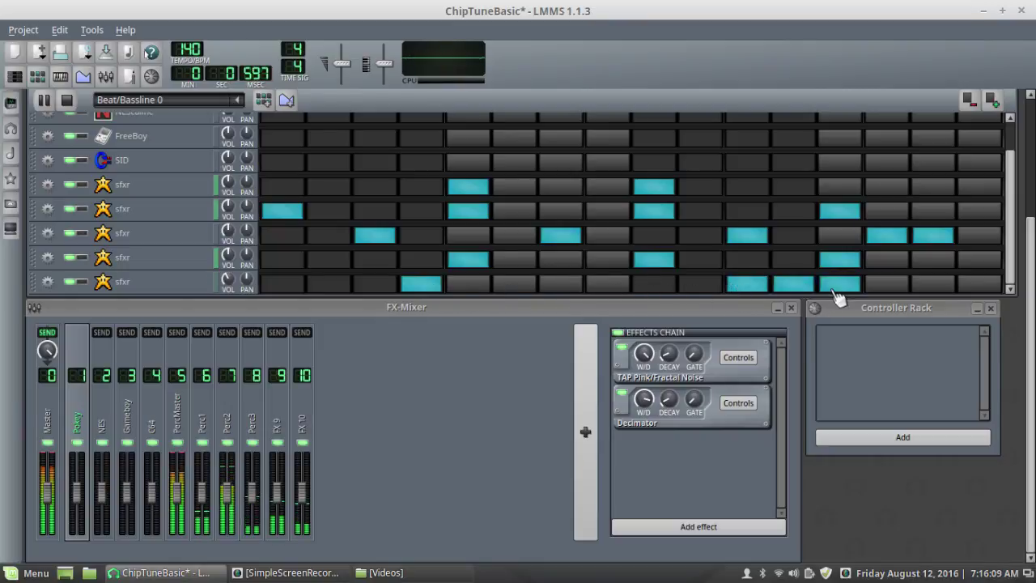
# Stop the beat playback, then open and close two sfxr instrument windows
pyautogui.click(68, 100)
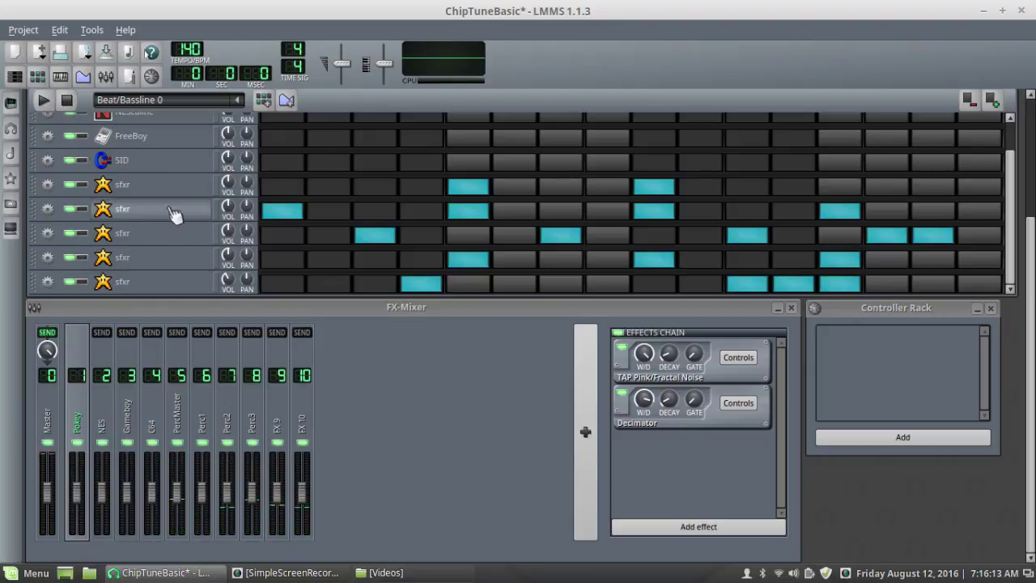
pyautogui.click(156, 185)
pyautogui.click(158, 233)
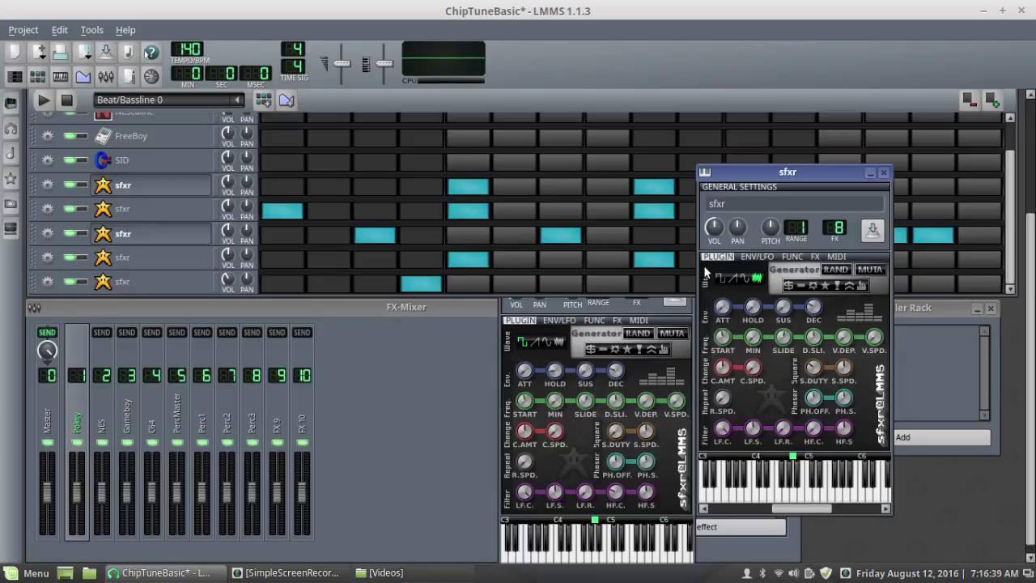
pyautogui.click(884, 173)
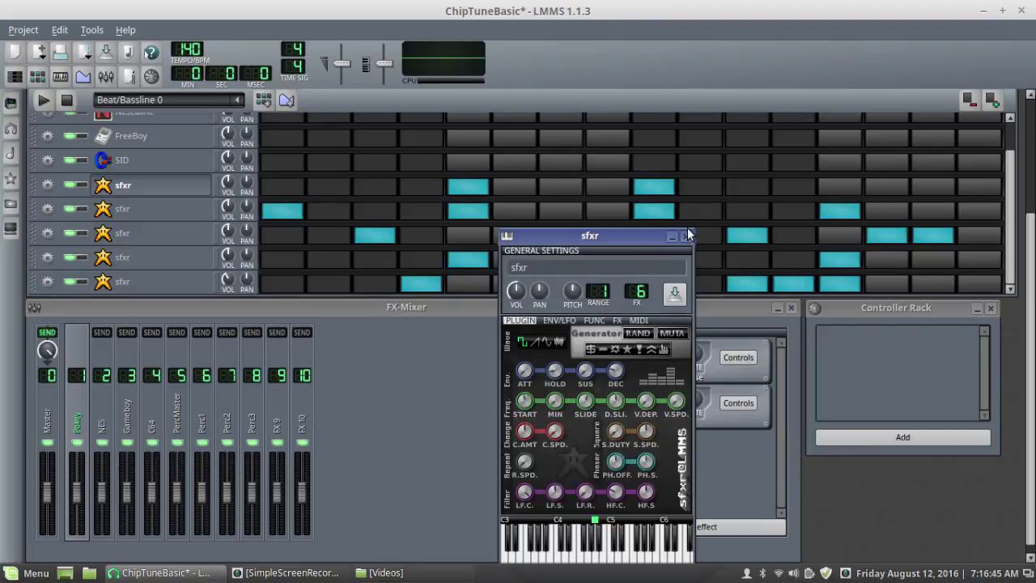
pyautogui.click(687, 236)
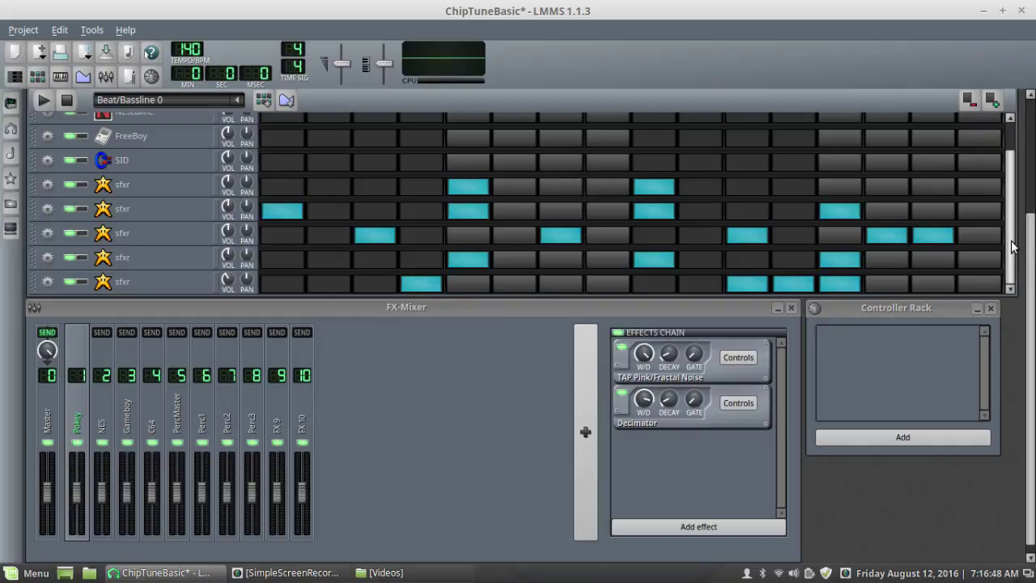
# Use Clear all notes on each of the five sfxr rows, one after another
pyautogui.moveTo(1013, 247); pyautogui.dragTo(1018, 282)
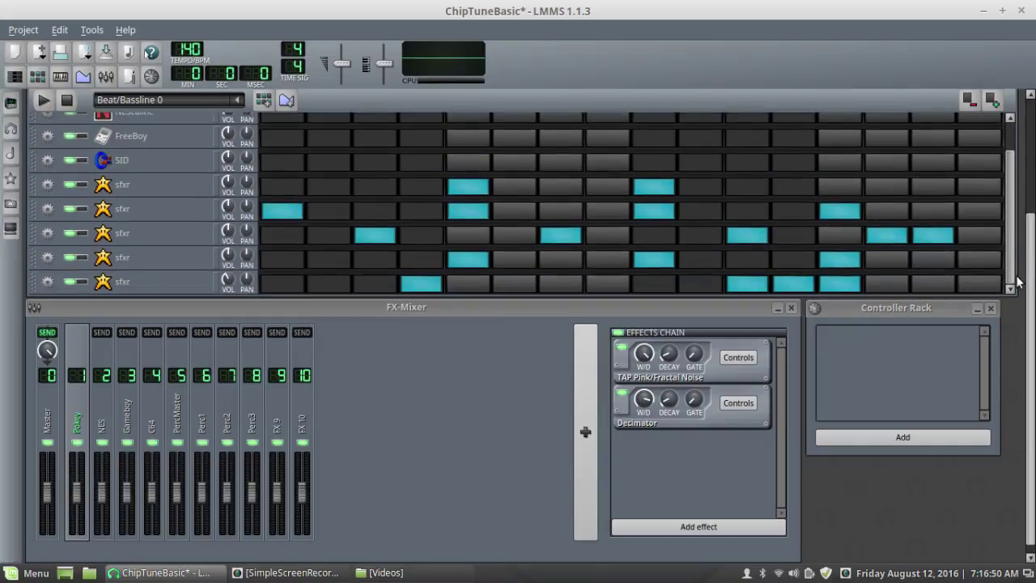
pyautogui.rightClick(337, 185)
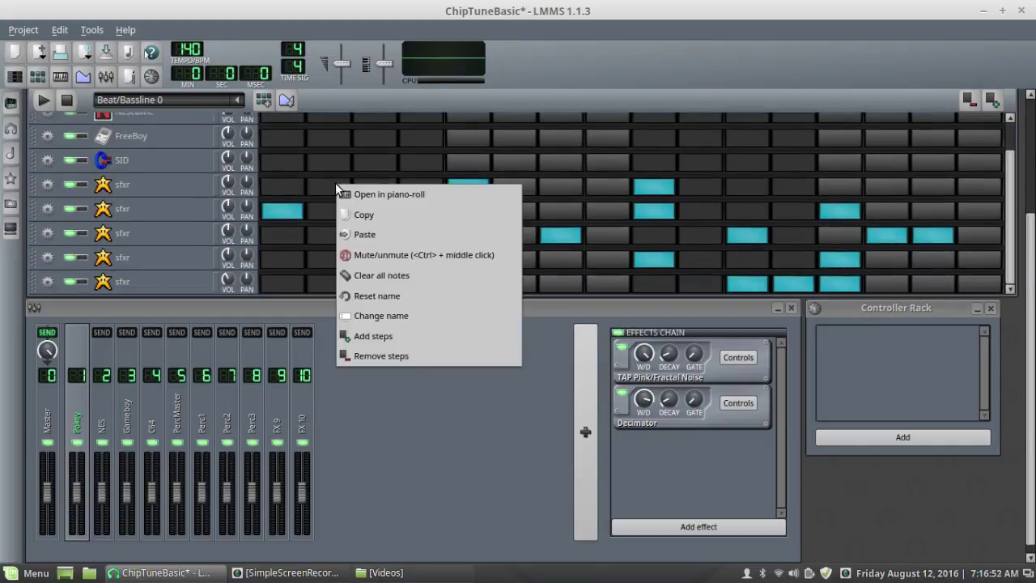
pyautogui.click(380, 276)
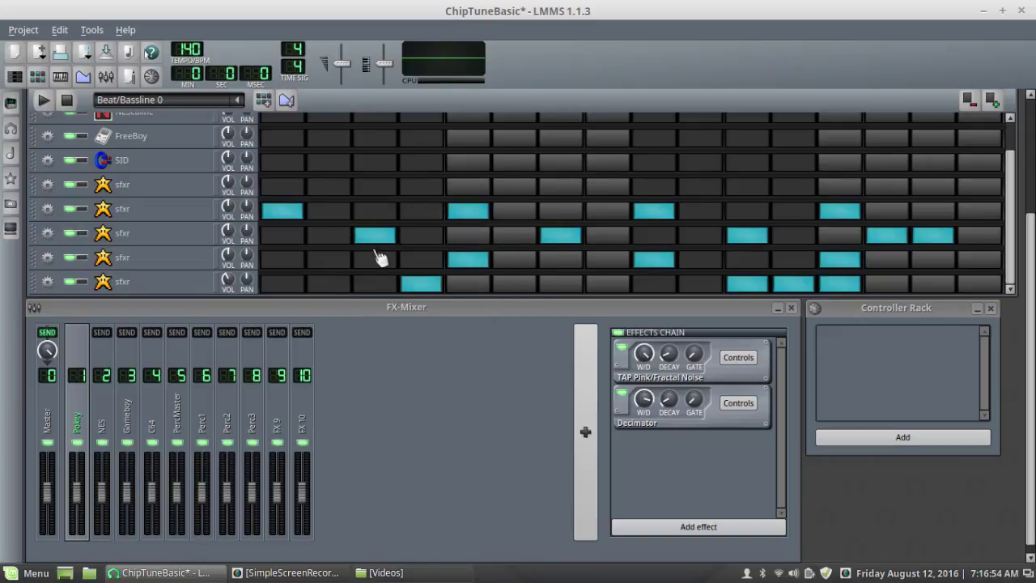
pyautogui.rightClick(376, 210)
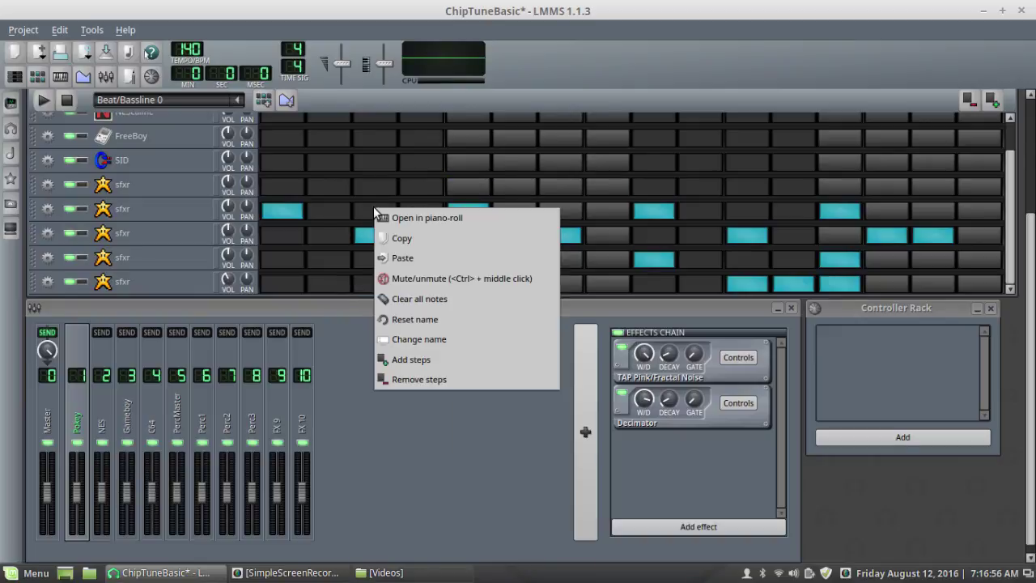
pyautogui.click(413, 296)
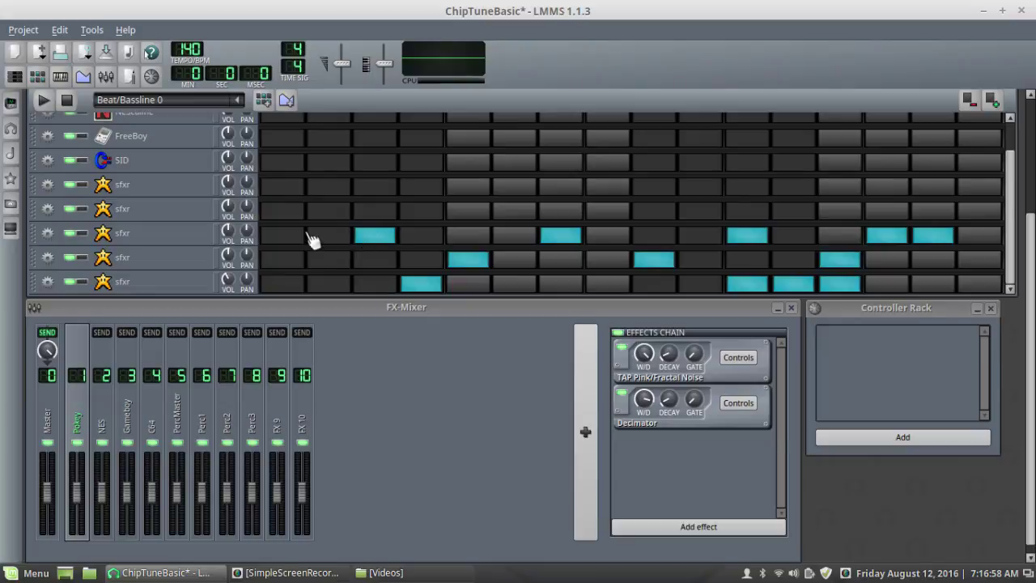
pyautogui.rightClick(330, 234)
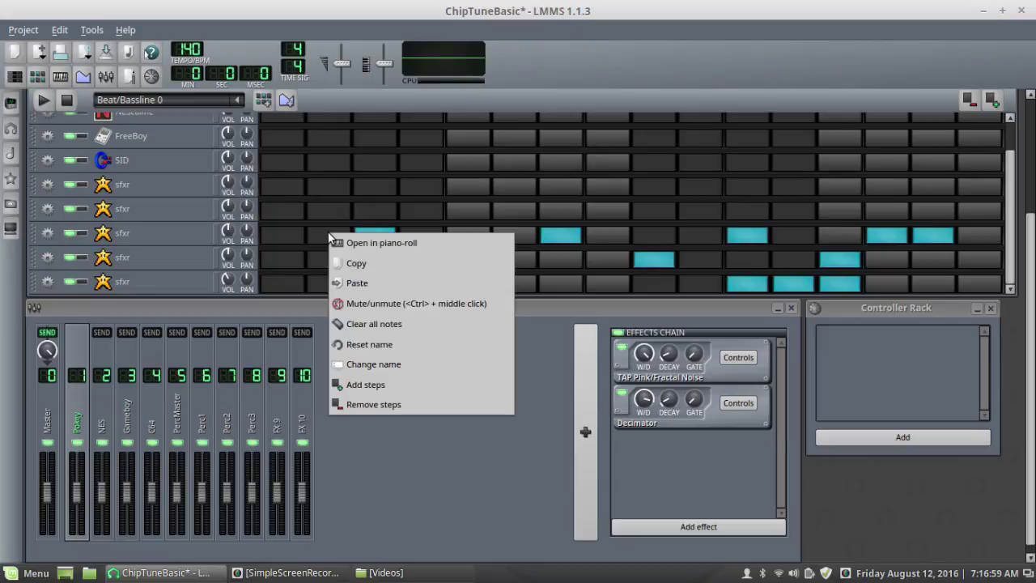
pyautogui.click(368, 321)
pyautogui.rightClick(370, 256)
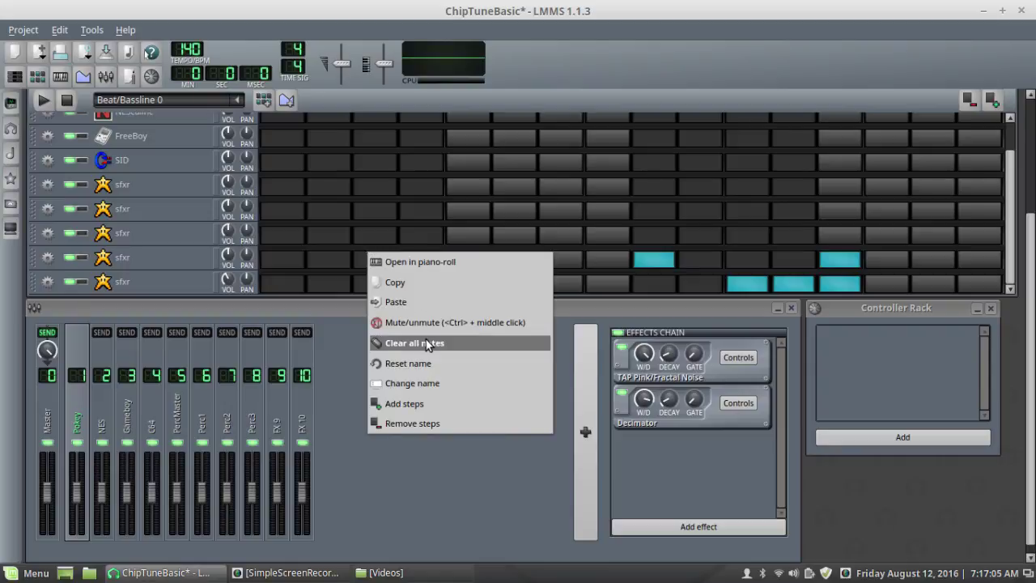
pyautogui.click(397, 343)
pyautogui.rightClick(381, 289)
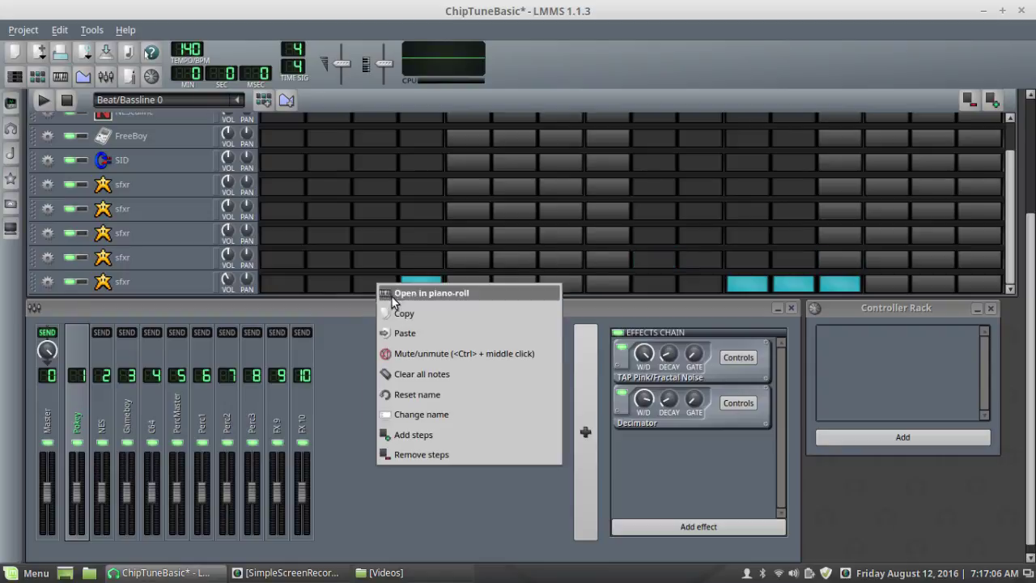
pyautogui.click(442, 373)
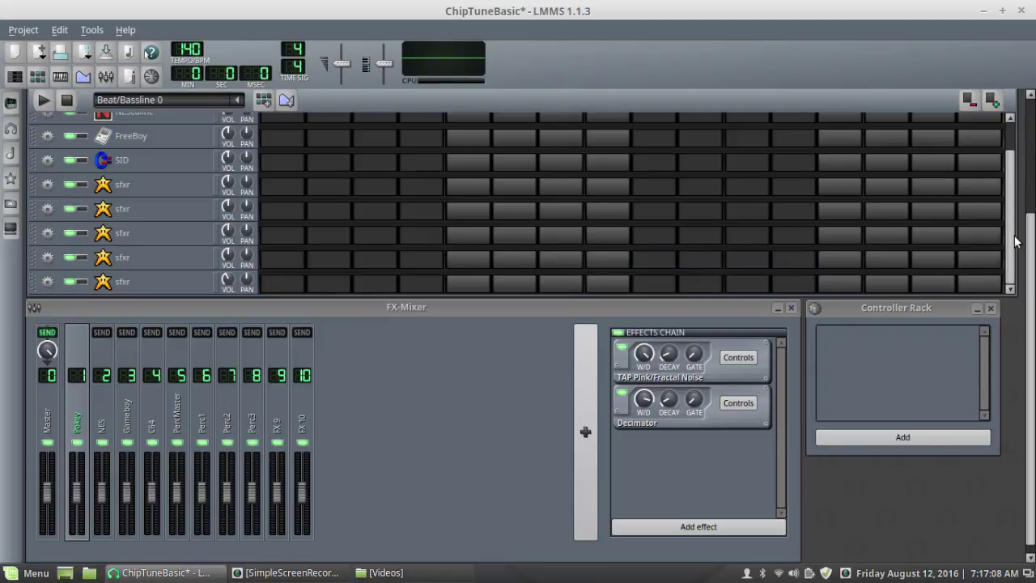
pyautogui.scroll(2, 988, 194)
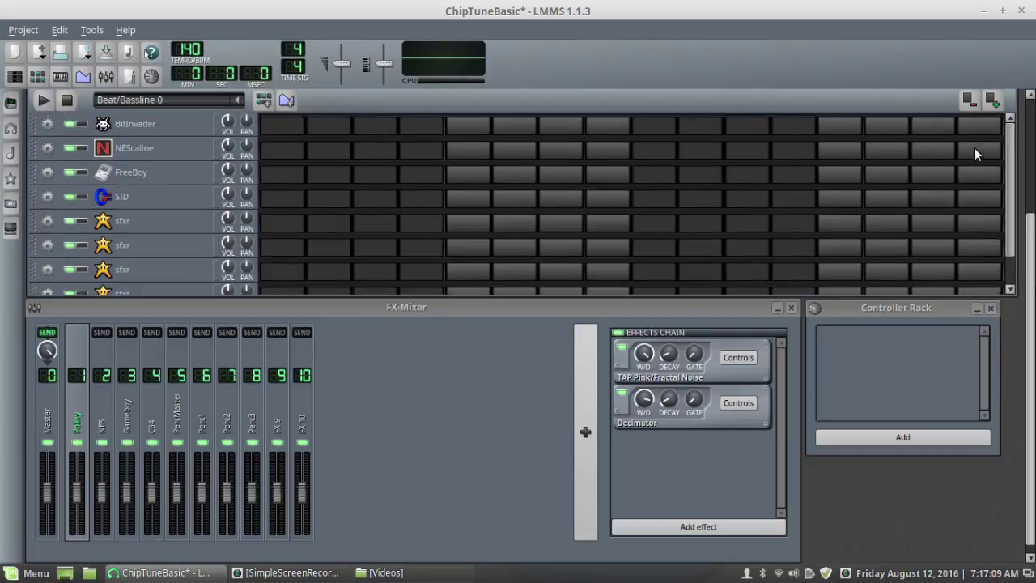
# Open the BitInvader pattern in the Piano-Roll
pyautogui.rightClick(290, 124)
pyautogui.click(323, 129)
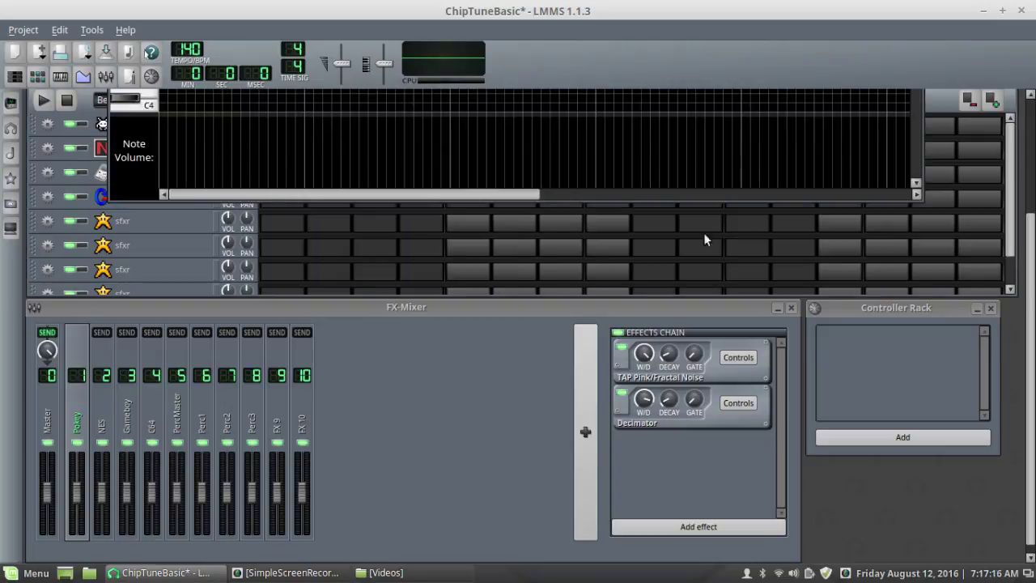
pyautogui.scroll(5, 1031, 259)
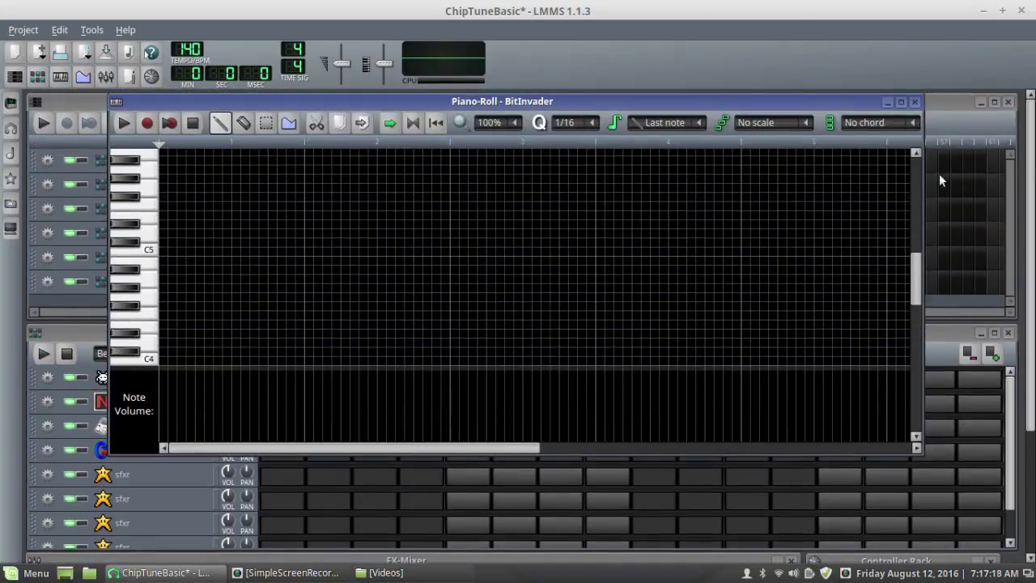
# Draw eight notes: C4 rising, back to C4, peak, then descending to C4; play it
pyautogui.click(166, 251)
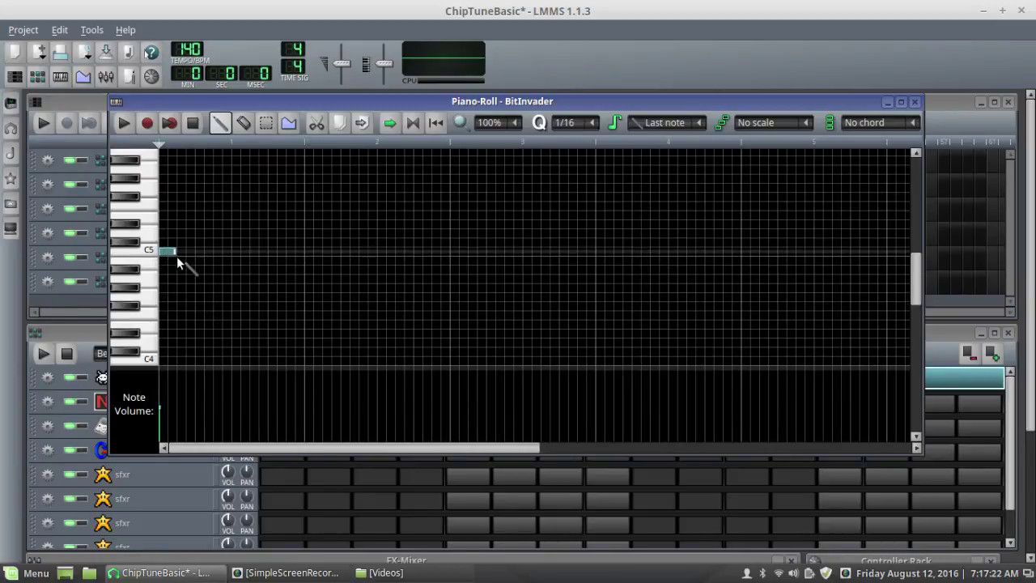
pyautogui.moveTo(167, 252); pyautogui.dragTo(180, 370)
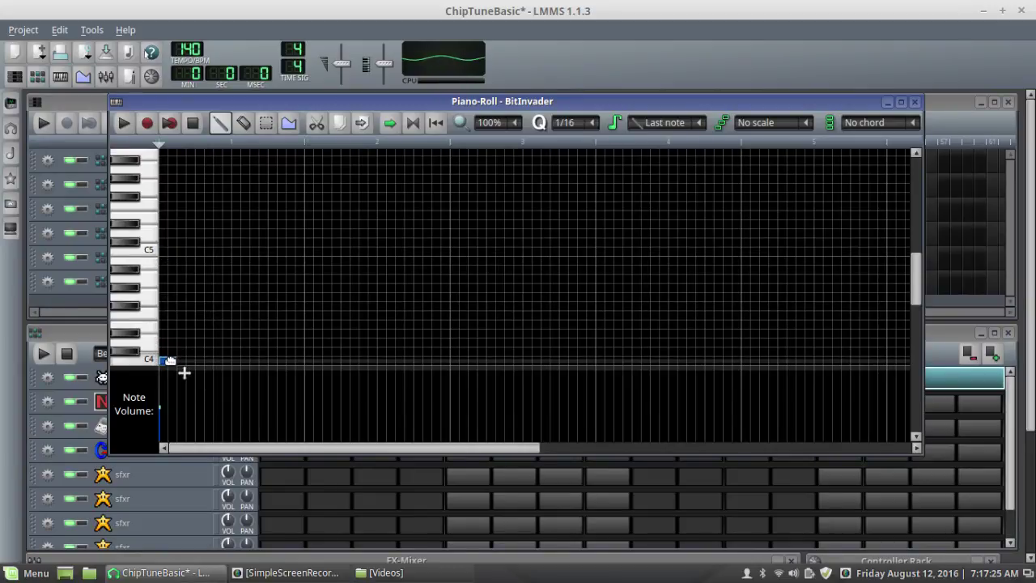
pyautogui.click(183, 343)
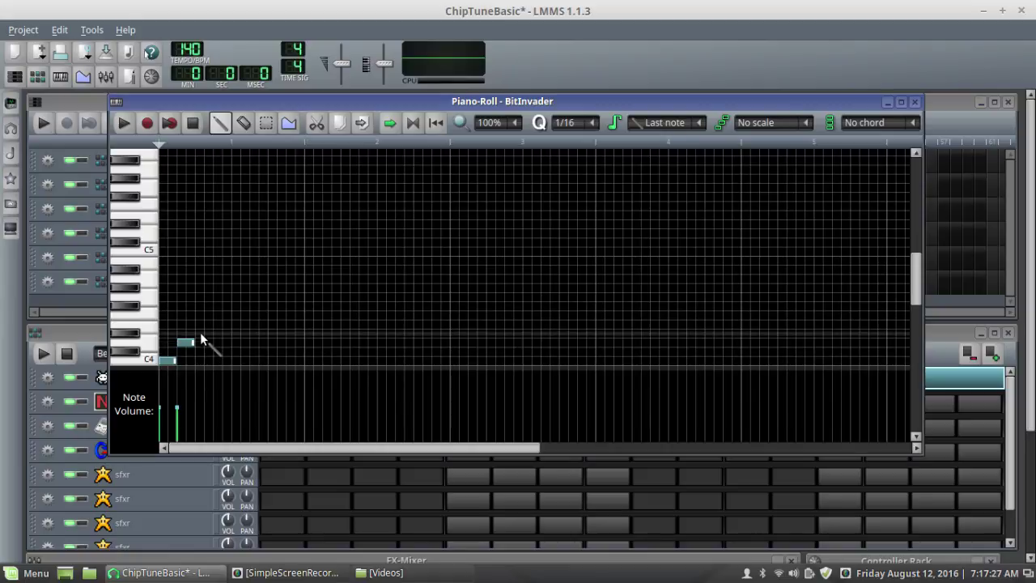
pyautogui.click(200, 324)
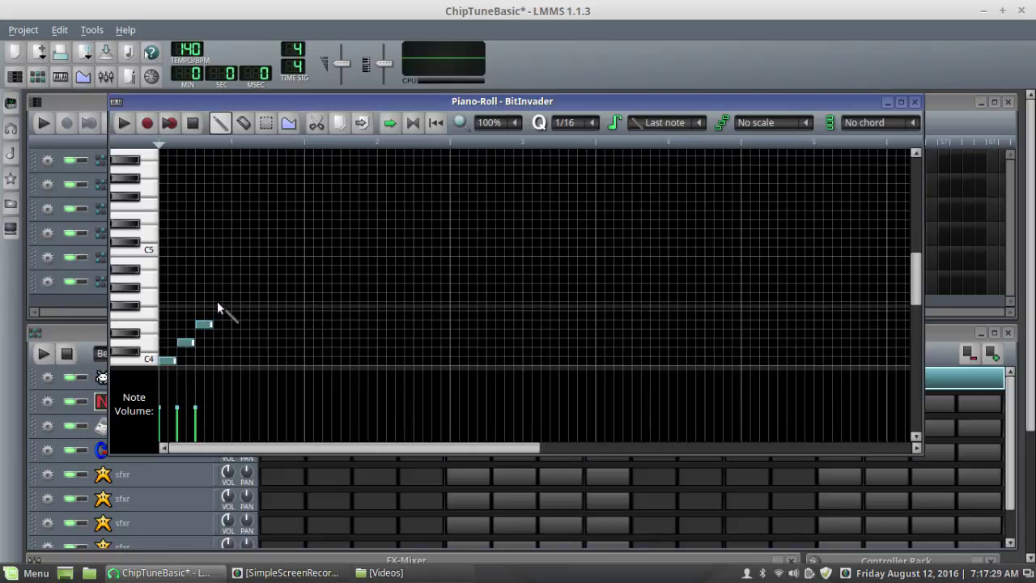
pyautogui.click(219, 306)
pyautogui.click(235, 359)
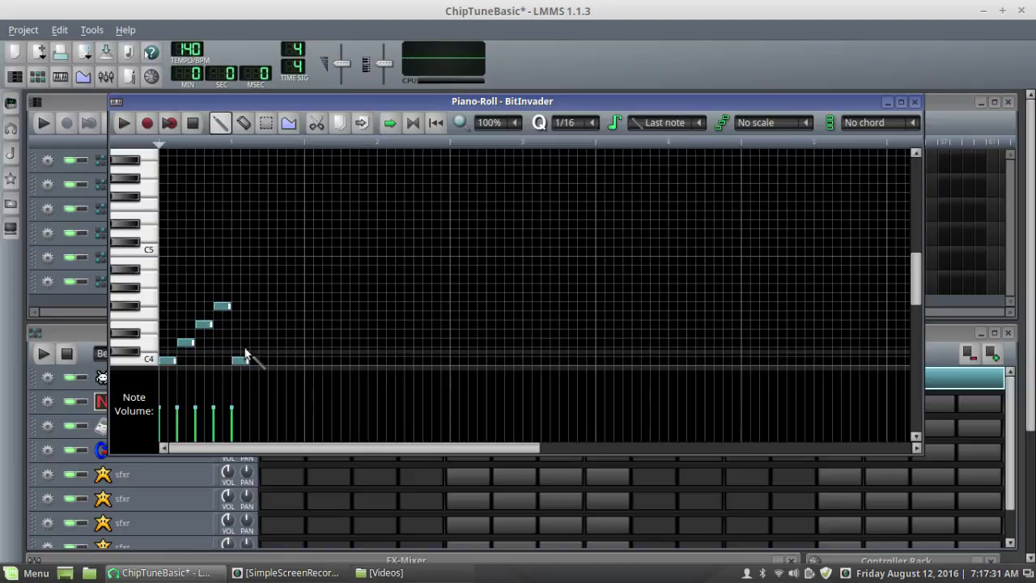
pyautogui.click(253, 306)
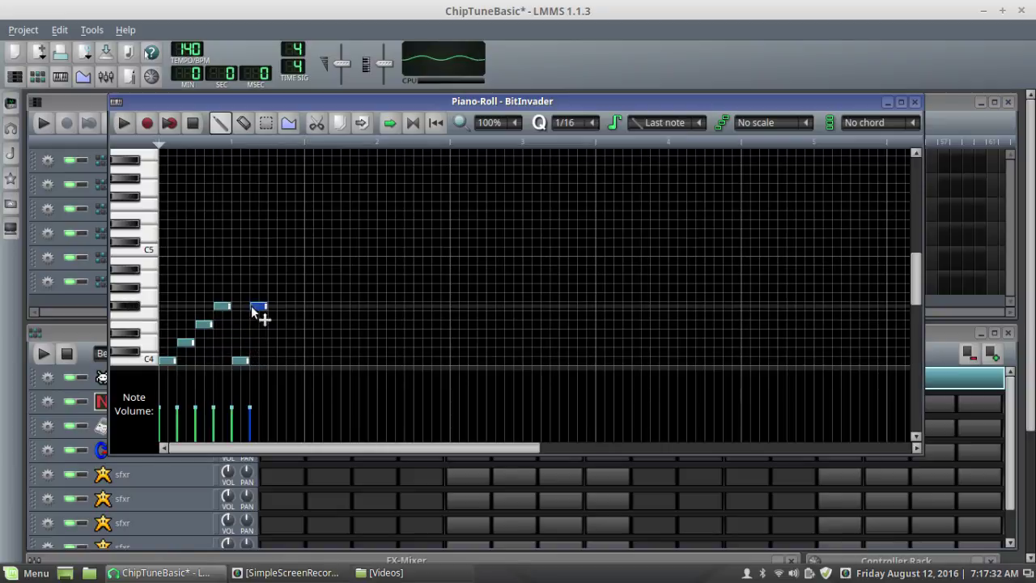
pyautogui.click(275, 323)
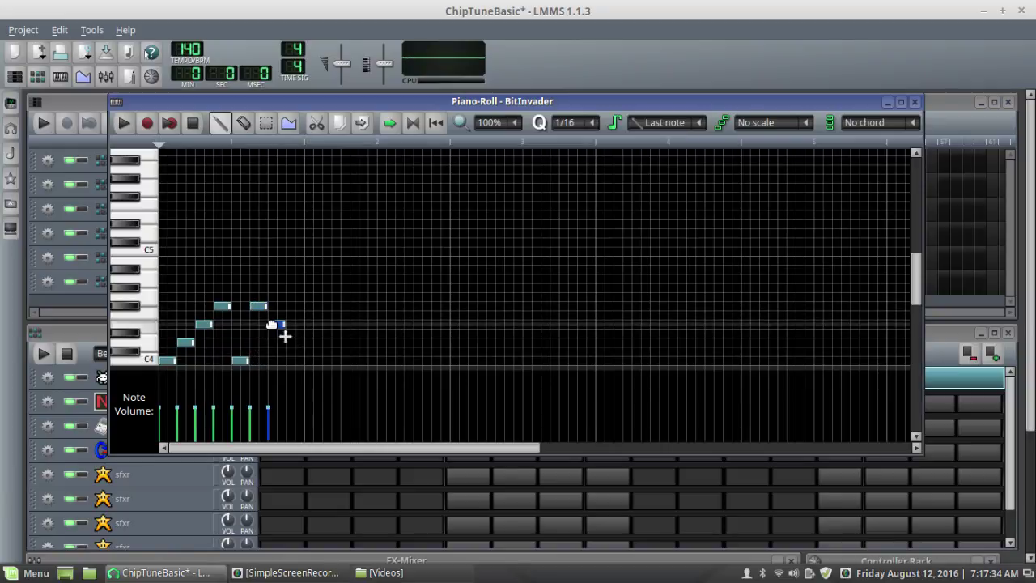
pyautogui.click(289, 343)
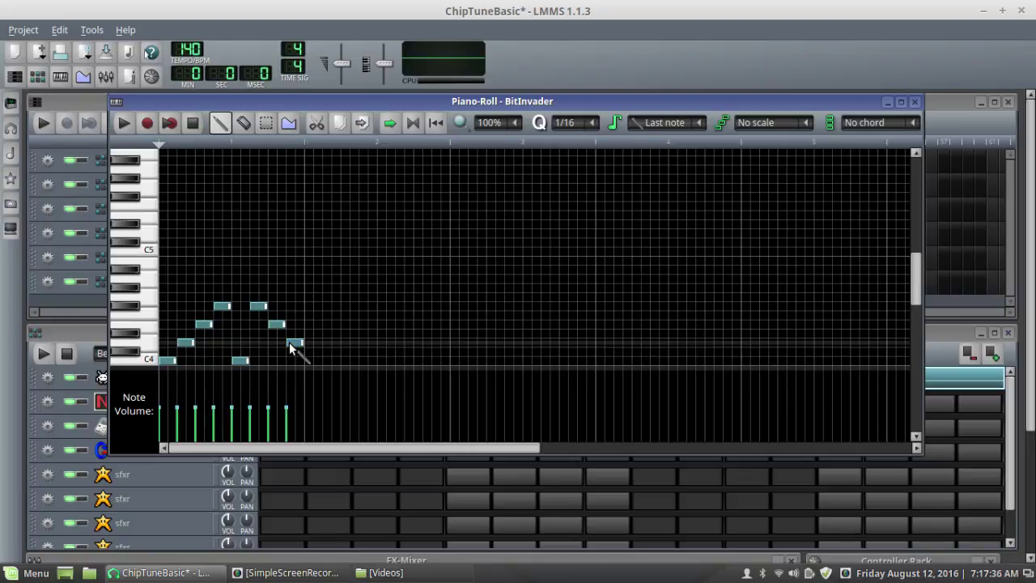
pyautogui.moveTo(294, 344); pyautogui.dragTo(310, 366)
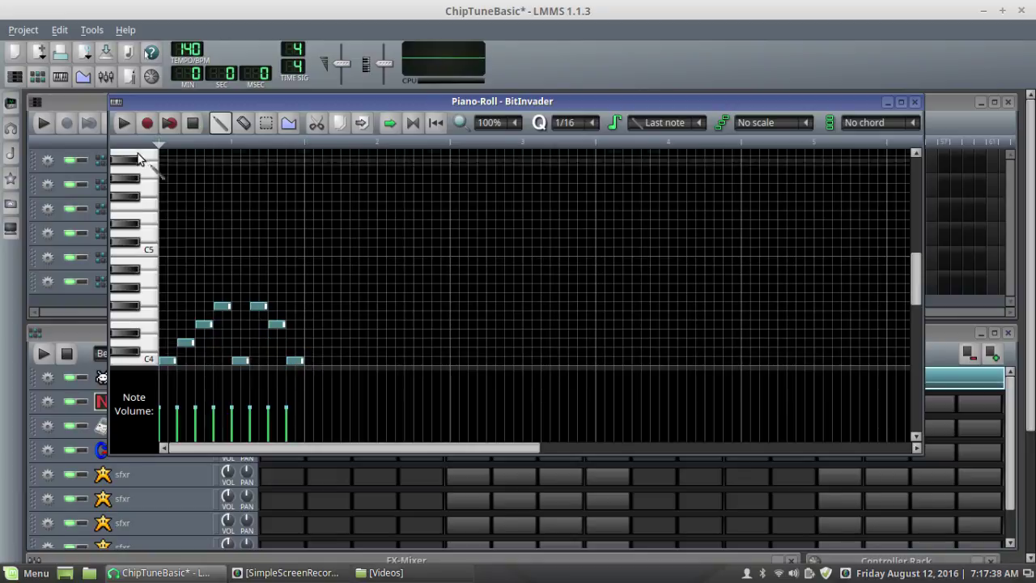
pyautogui.click(126, 124)
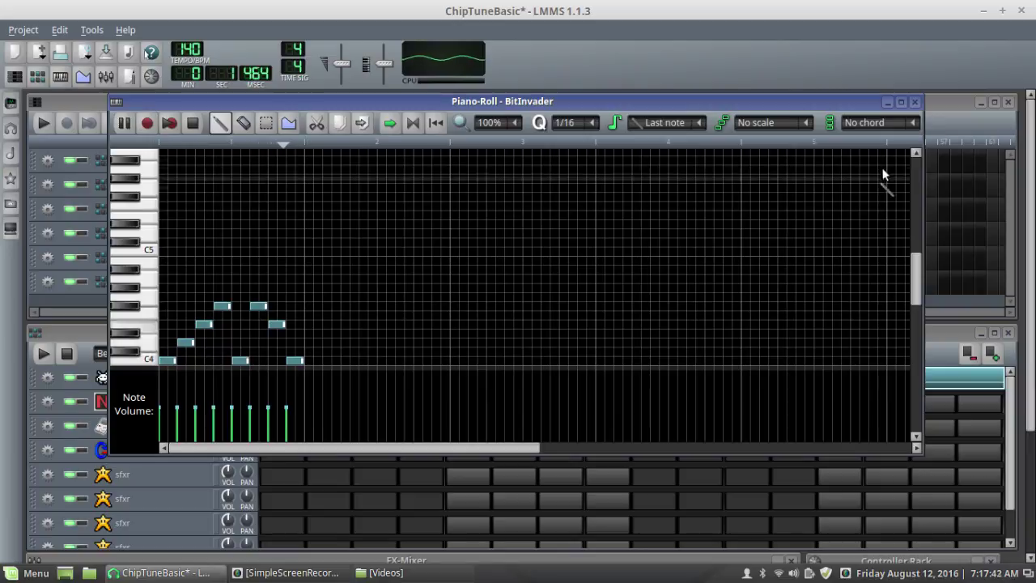
# Stop playback, close the Piano-Roll and open BitInvader's instrument window
pyautogui.click(191, 123)
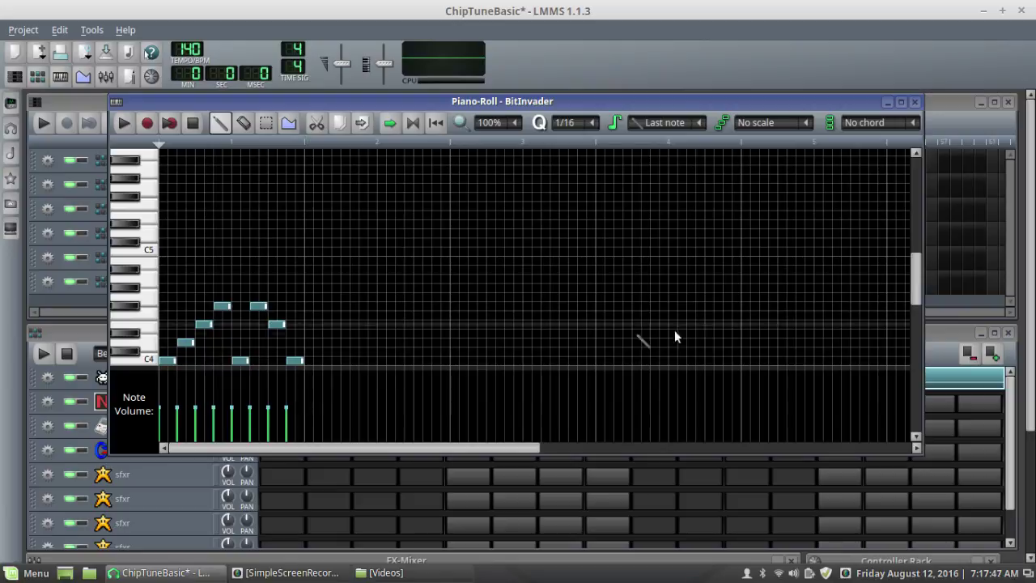
pyautogui.click(915, 103)
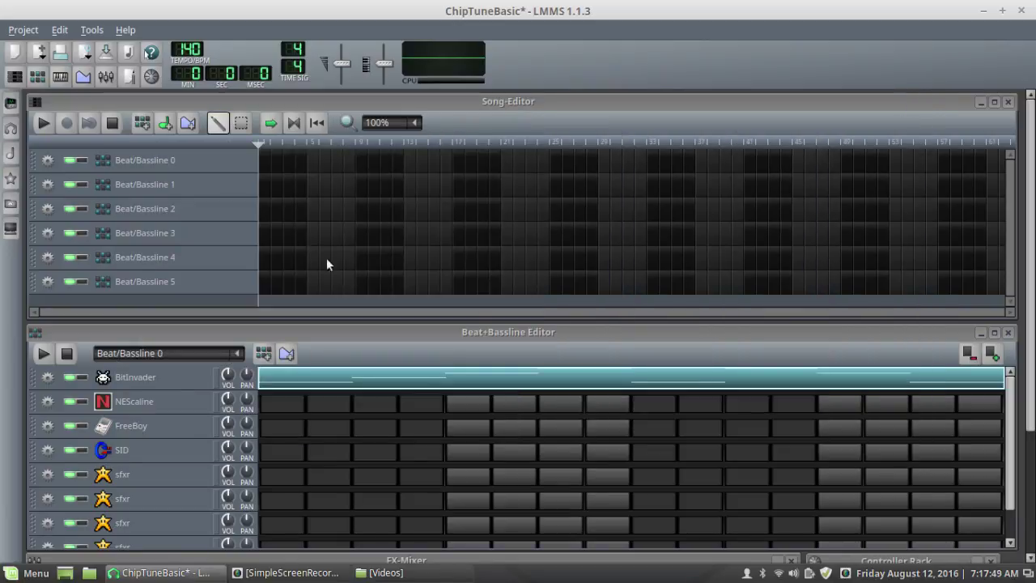
pyautogui.click(160, 377)
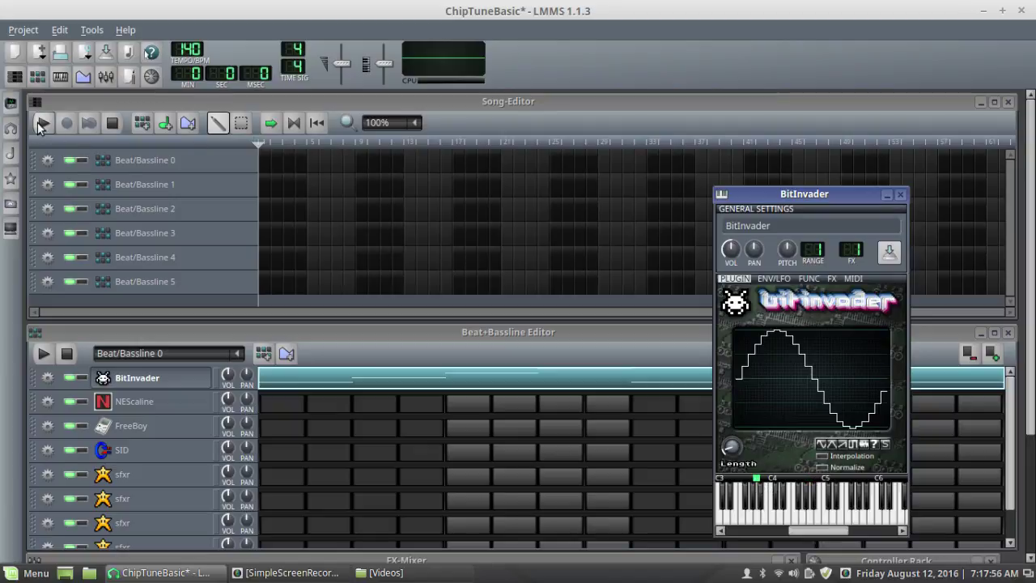
# Test the song playback, preview a BitInvader note, then play the Beat/Bassline 0 pattern
pyautogui.click(44, 122)
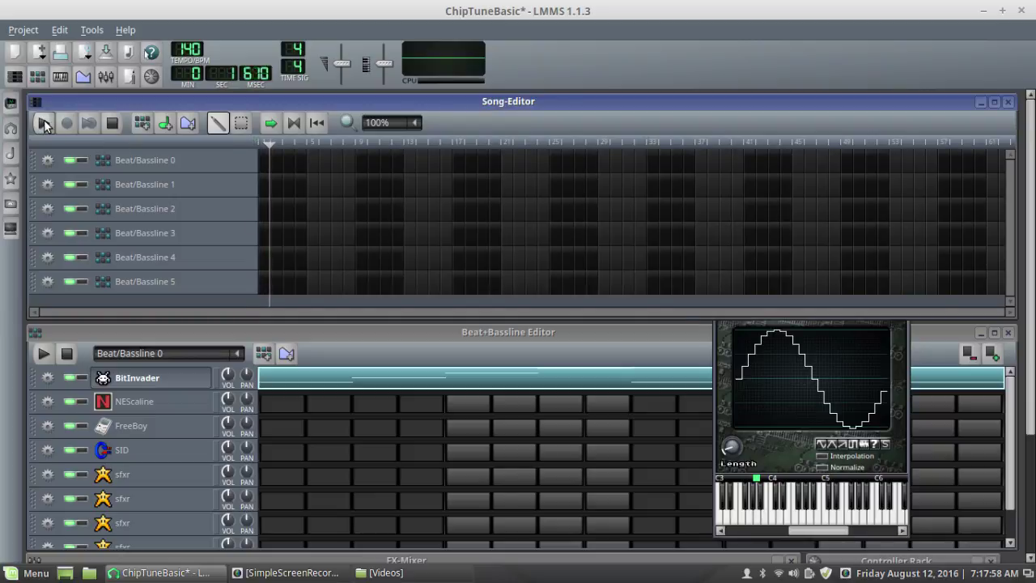
pyautogui.click(44, 123)
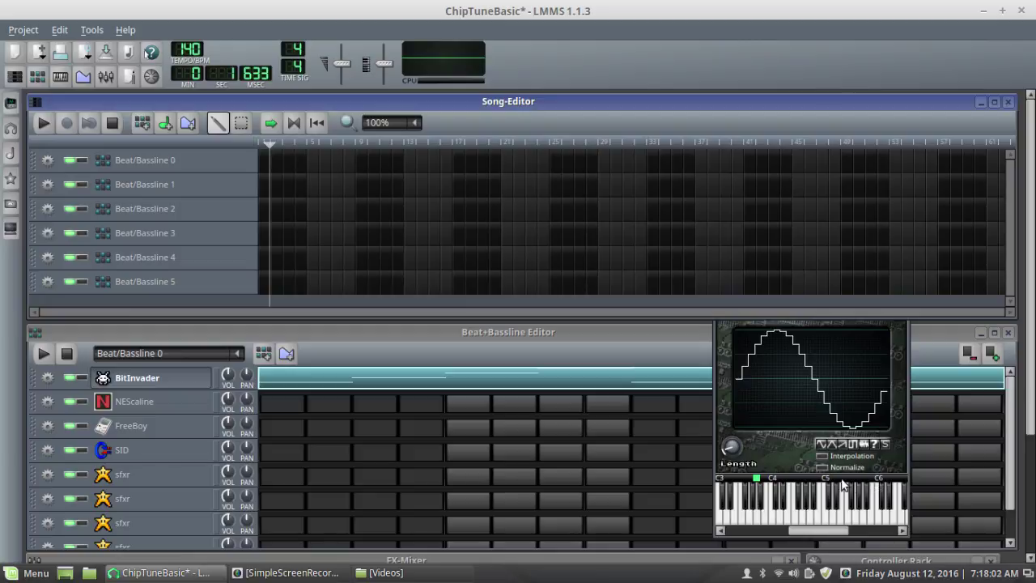
pyautogui.click(810, 483)
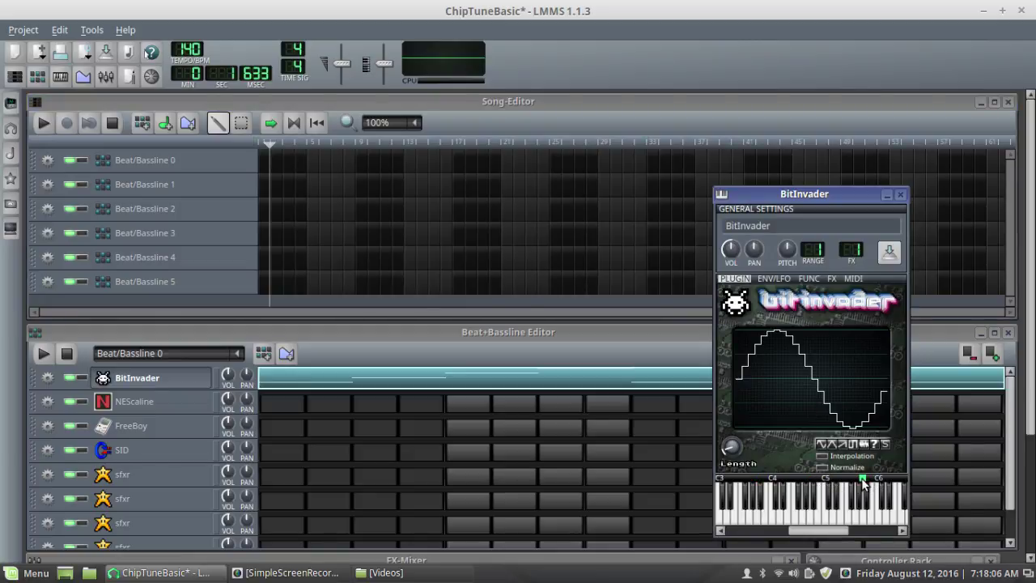
pyautogui.click(45, 122)
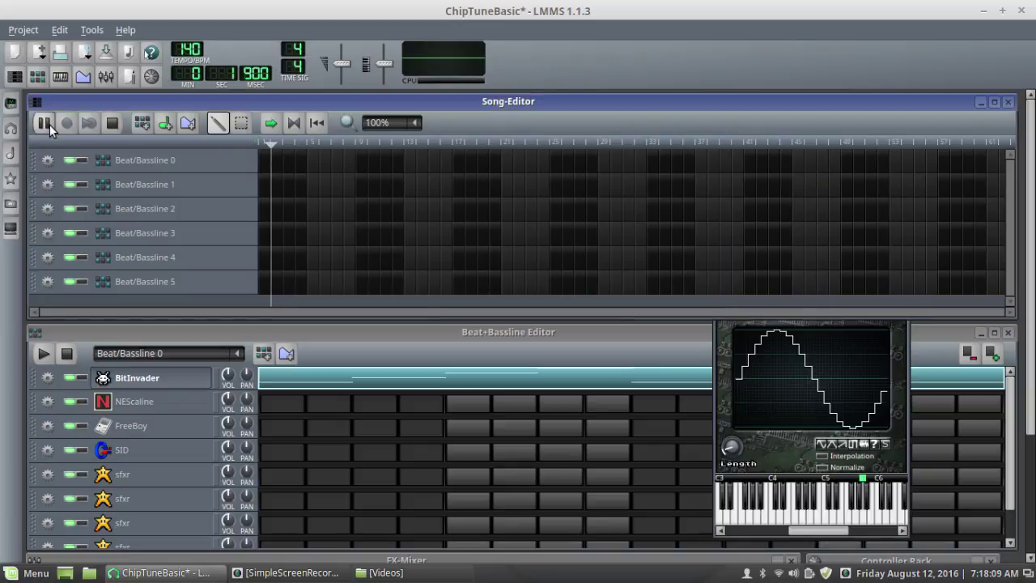
pyautogui.click(111, 122)
pyautogui.click(42, 353)
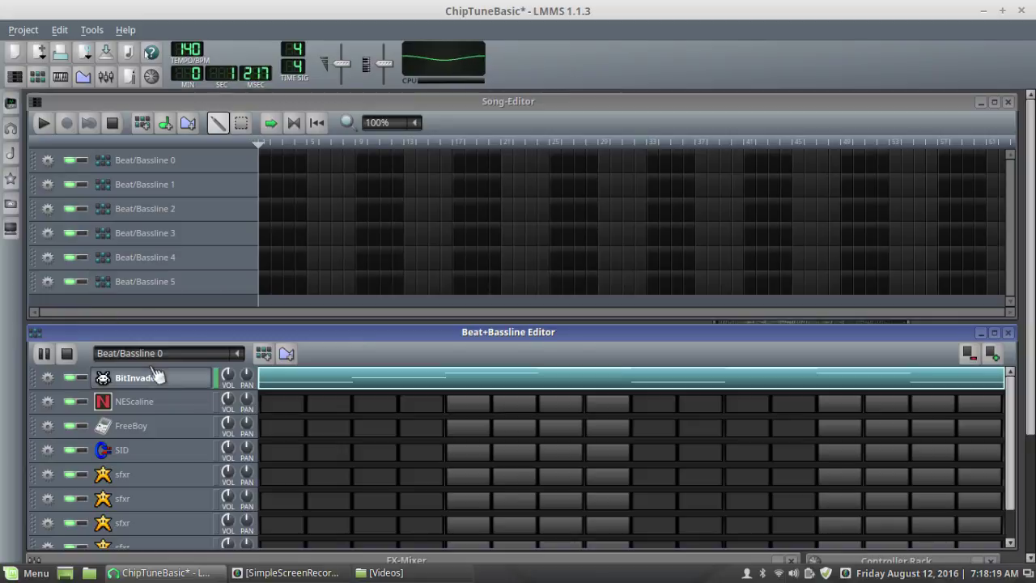
# Raise BitInvader's track volume to about 147% and stop the pattern playback
pyautogui.click(227, 375)
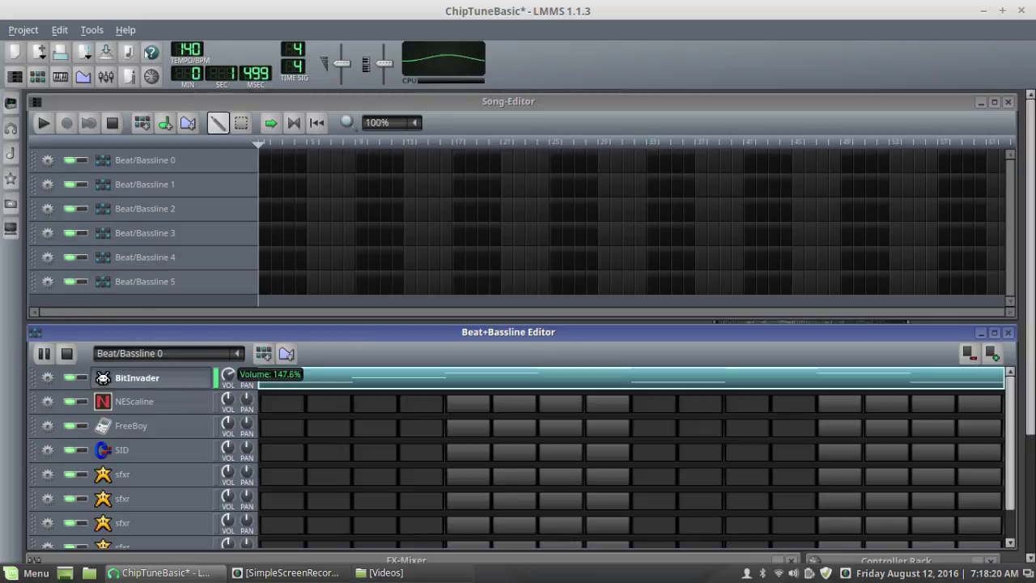
pyautogui.moveTo(228, 375); pyautogui.dragTo(228, 374)
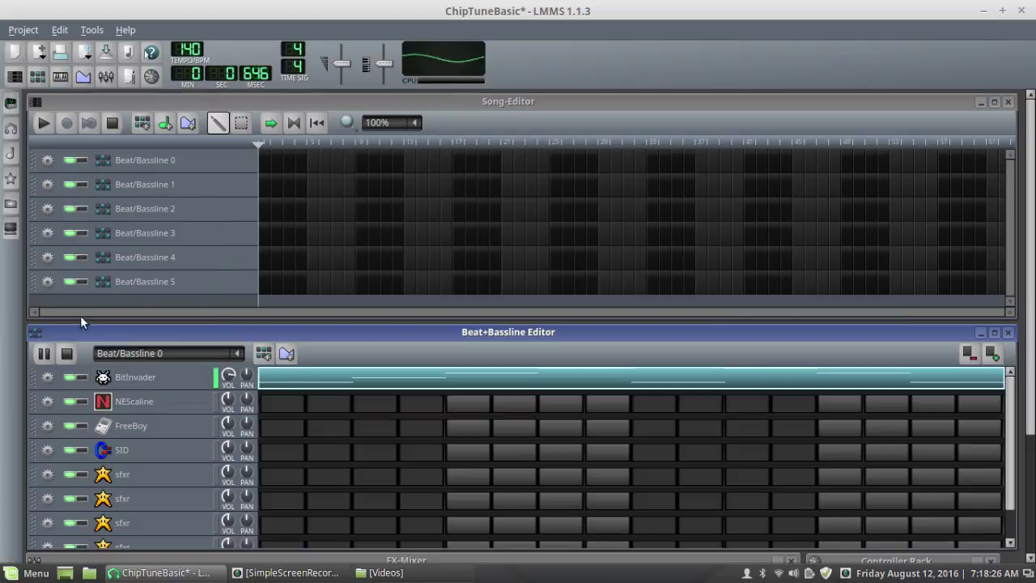
pyautogui.click(66, 355)
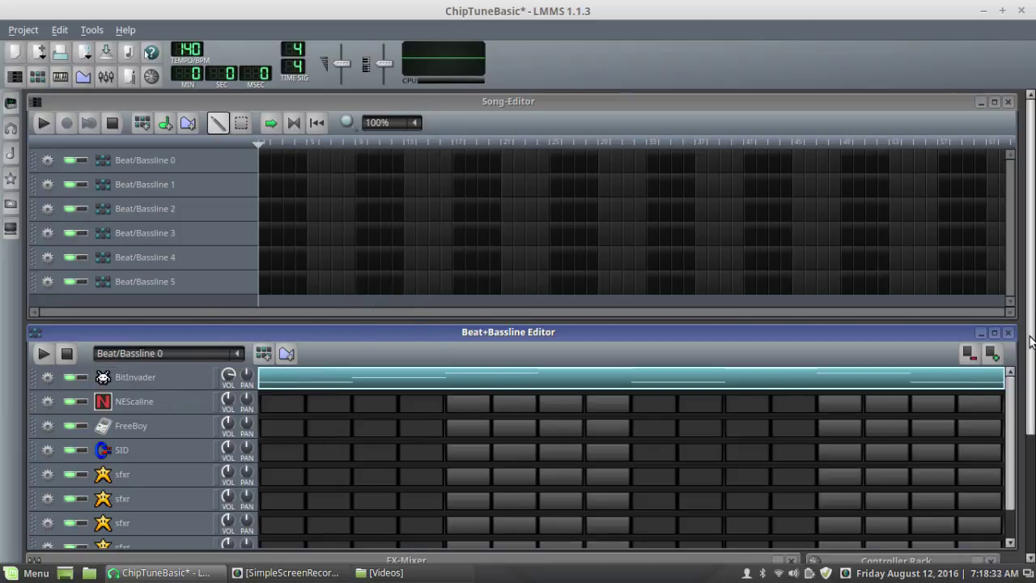
pyautogui.moveTo(1034, 355); pyautogui.dragTo(1019, 428)
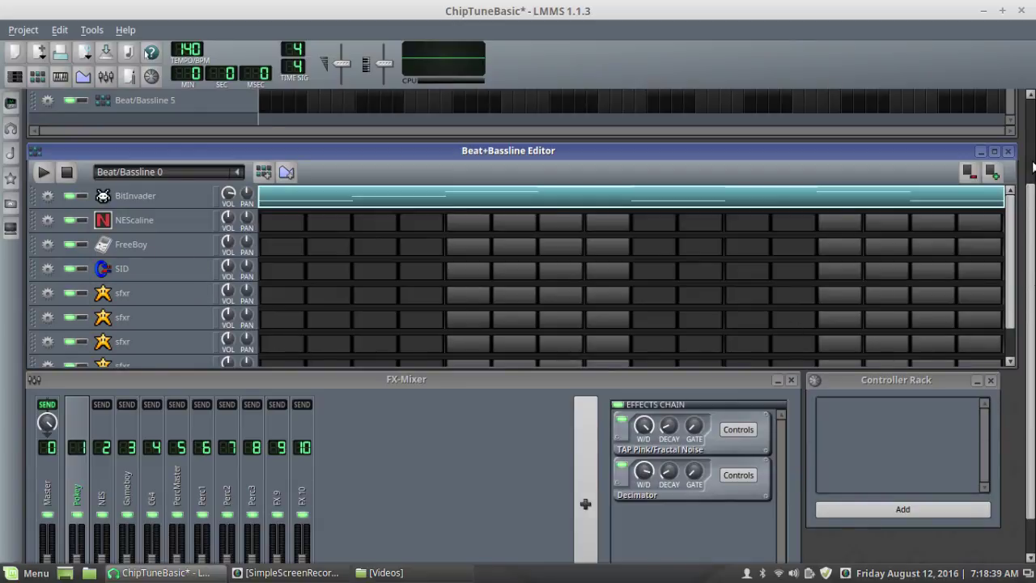
pyautogui.scroll(3, 1033, 166)
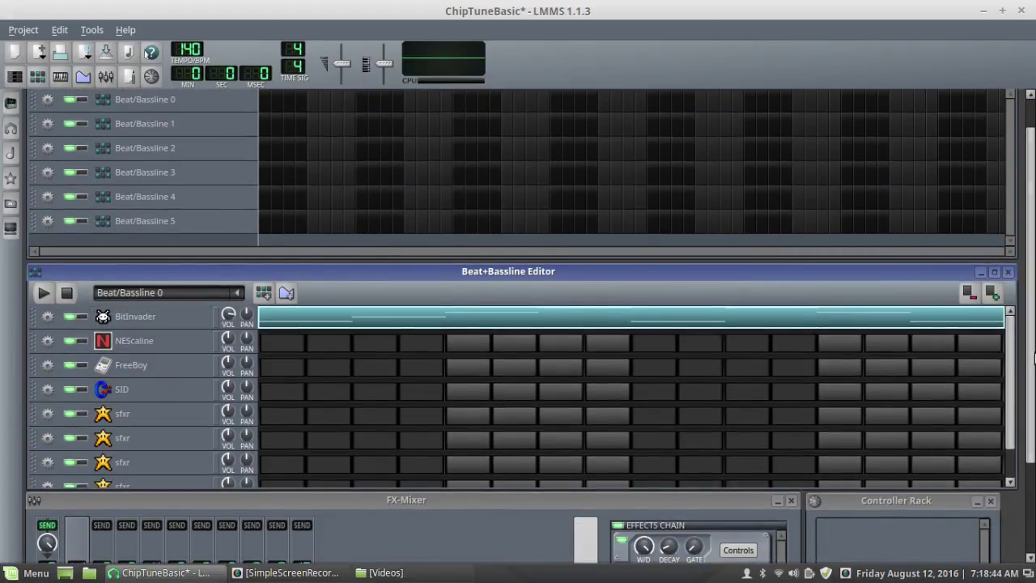
pyautogui.moveTo(1024, 350); pyautogui.dragTo(1030, 498)
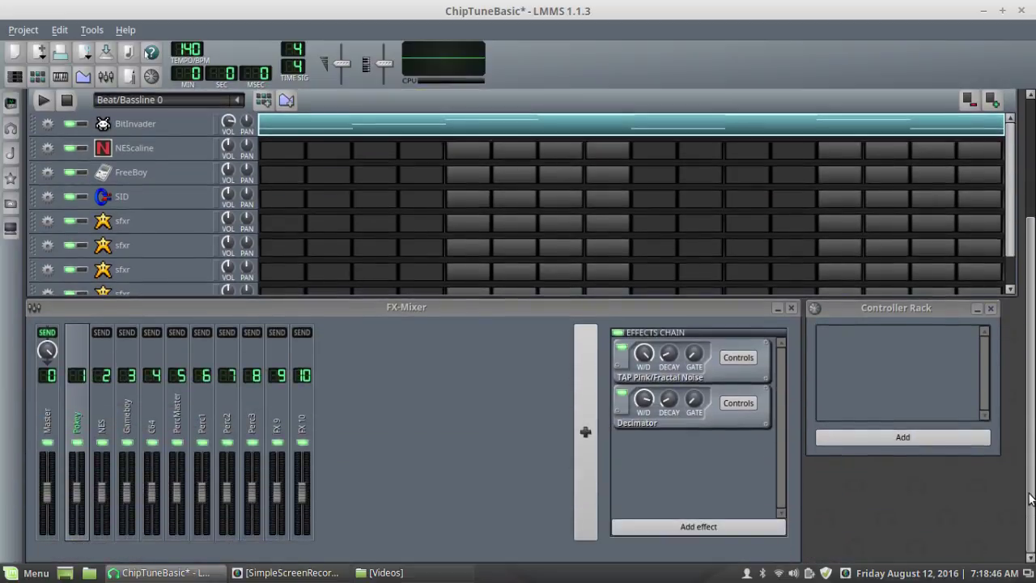
pyautogui.moveTo(1024, 451); pyautogui.dragTo(999, 254)
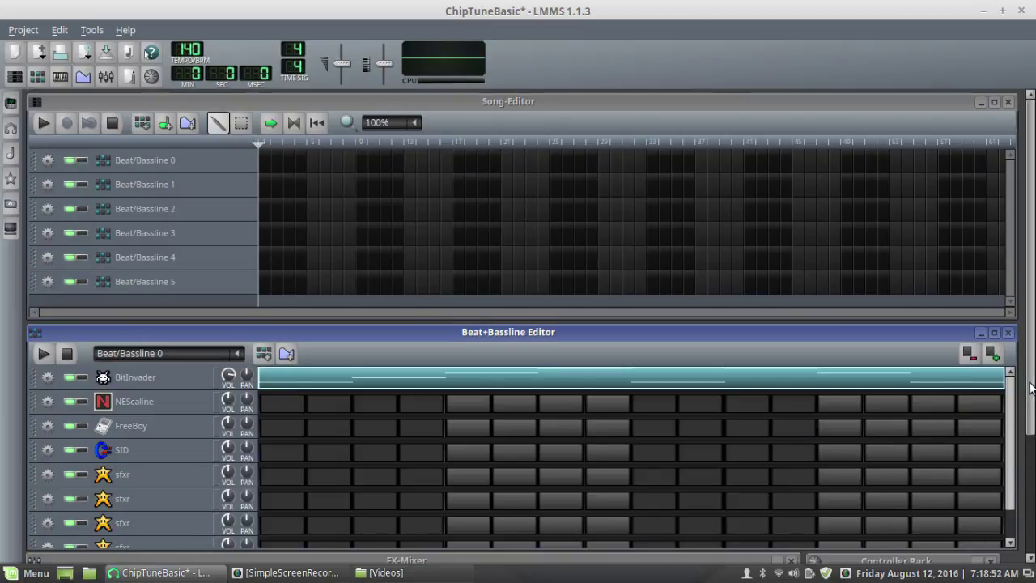
pyautogui.moveTo(1031, 395); pyautogui.dragTo(1033, 527)
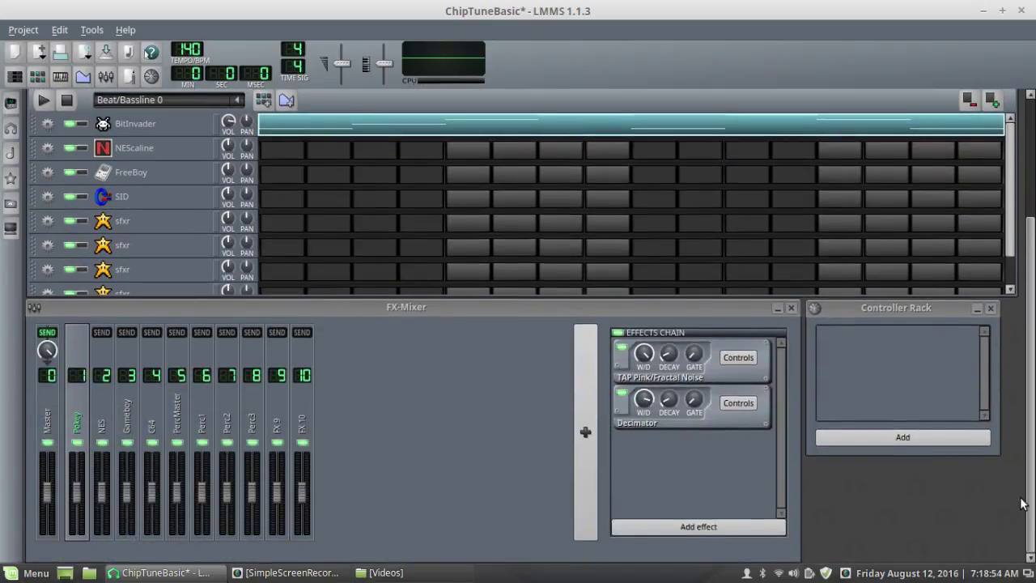
pyautogui.scroll(1, 1022, 504)
pyautogui.scroll(3, 923, 381)
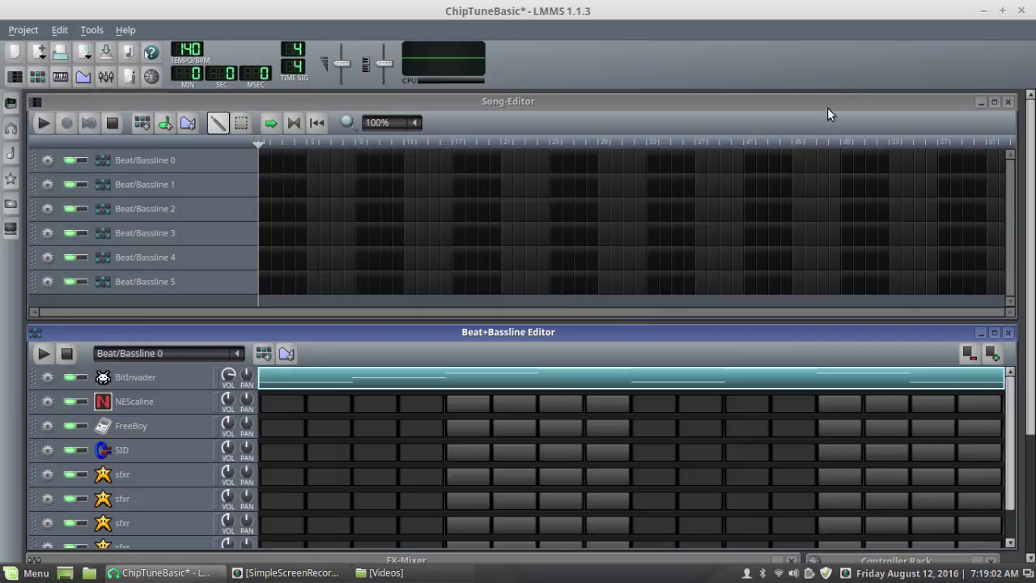
pyautogui.moveTo(1031, 138)
pyautogui.mouseDown()
pyautogui.moveTo(1031, 494)
pyautogui.moveTo(1032, 137)
pyautogui.mouseUp()
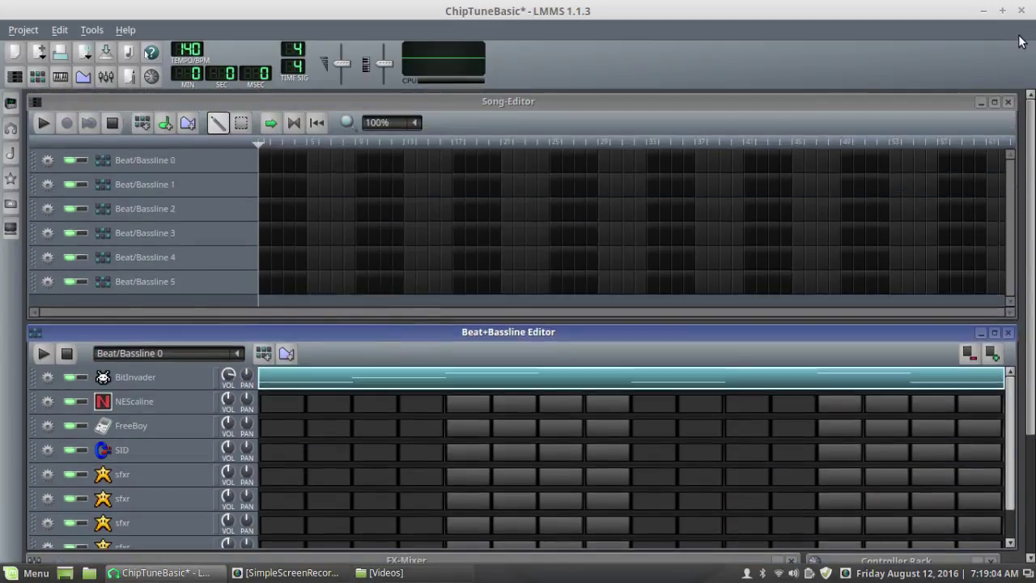